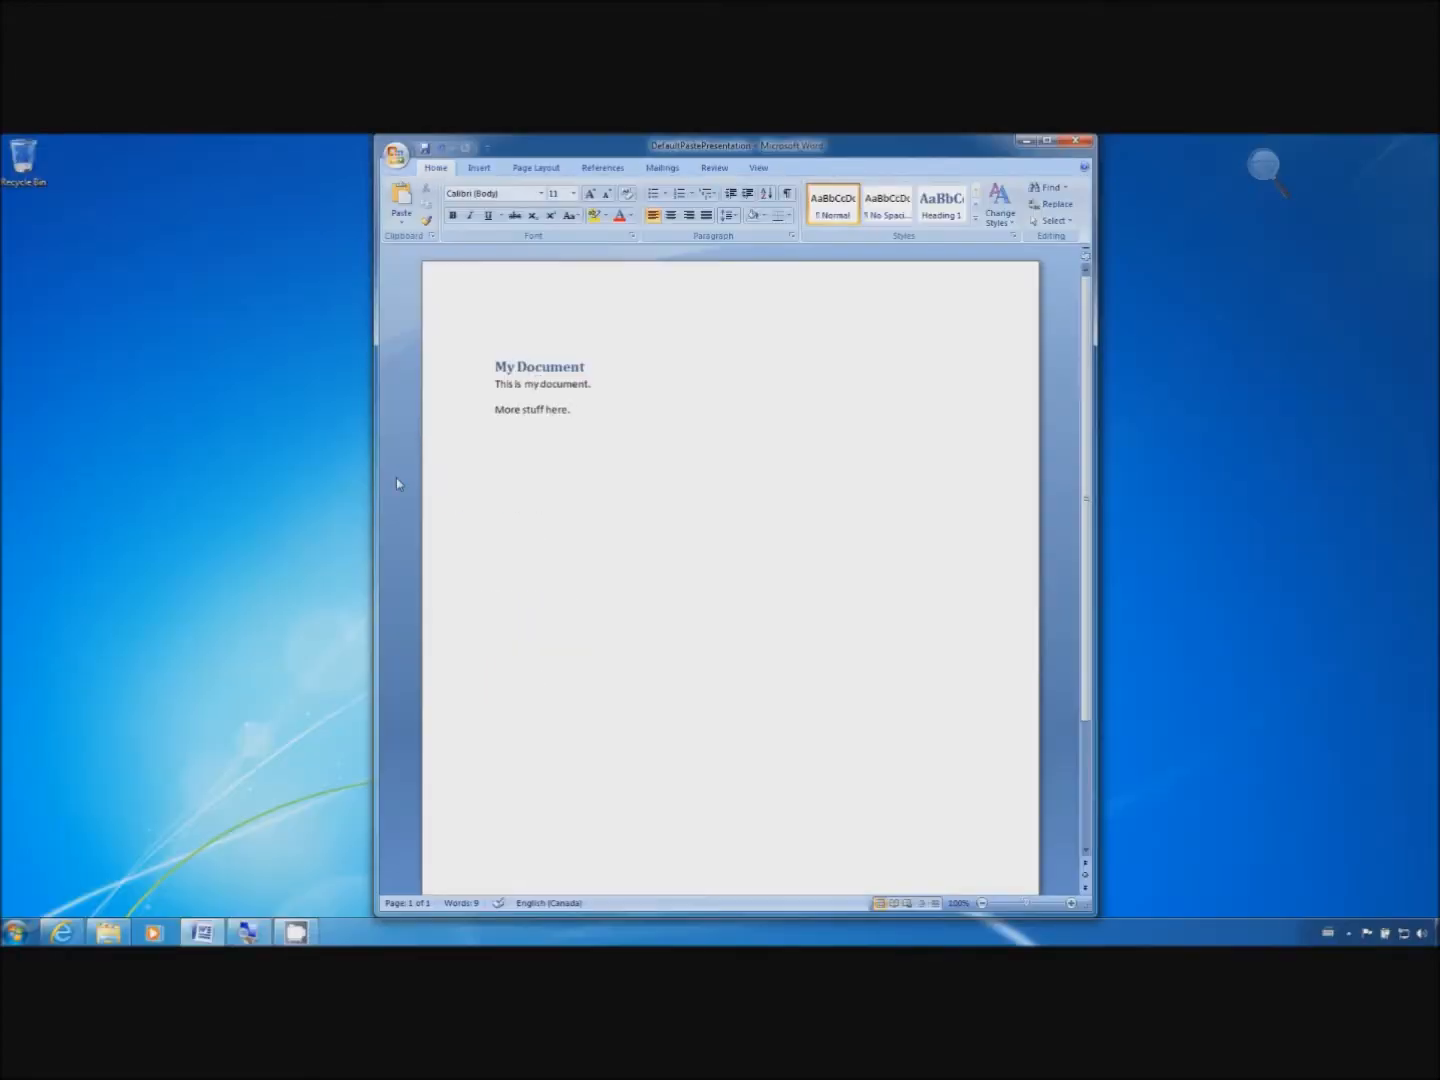
# Step: Place the Word document beside the BBC Groupon article and copy the article's headline and first two paragraphs
pyautogui.press('super+Left')
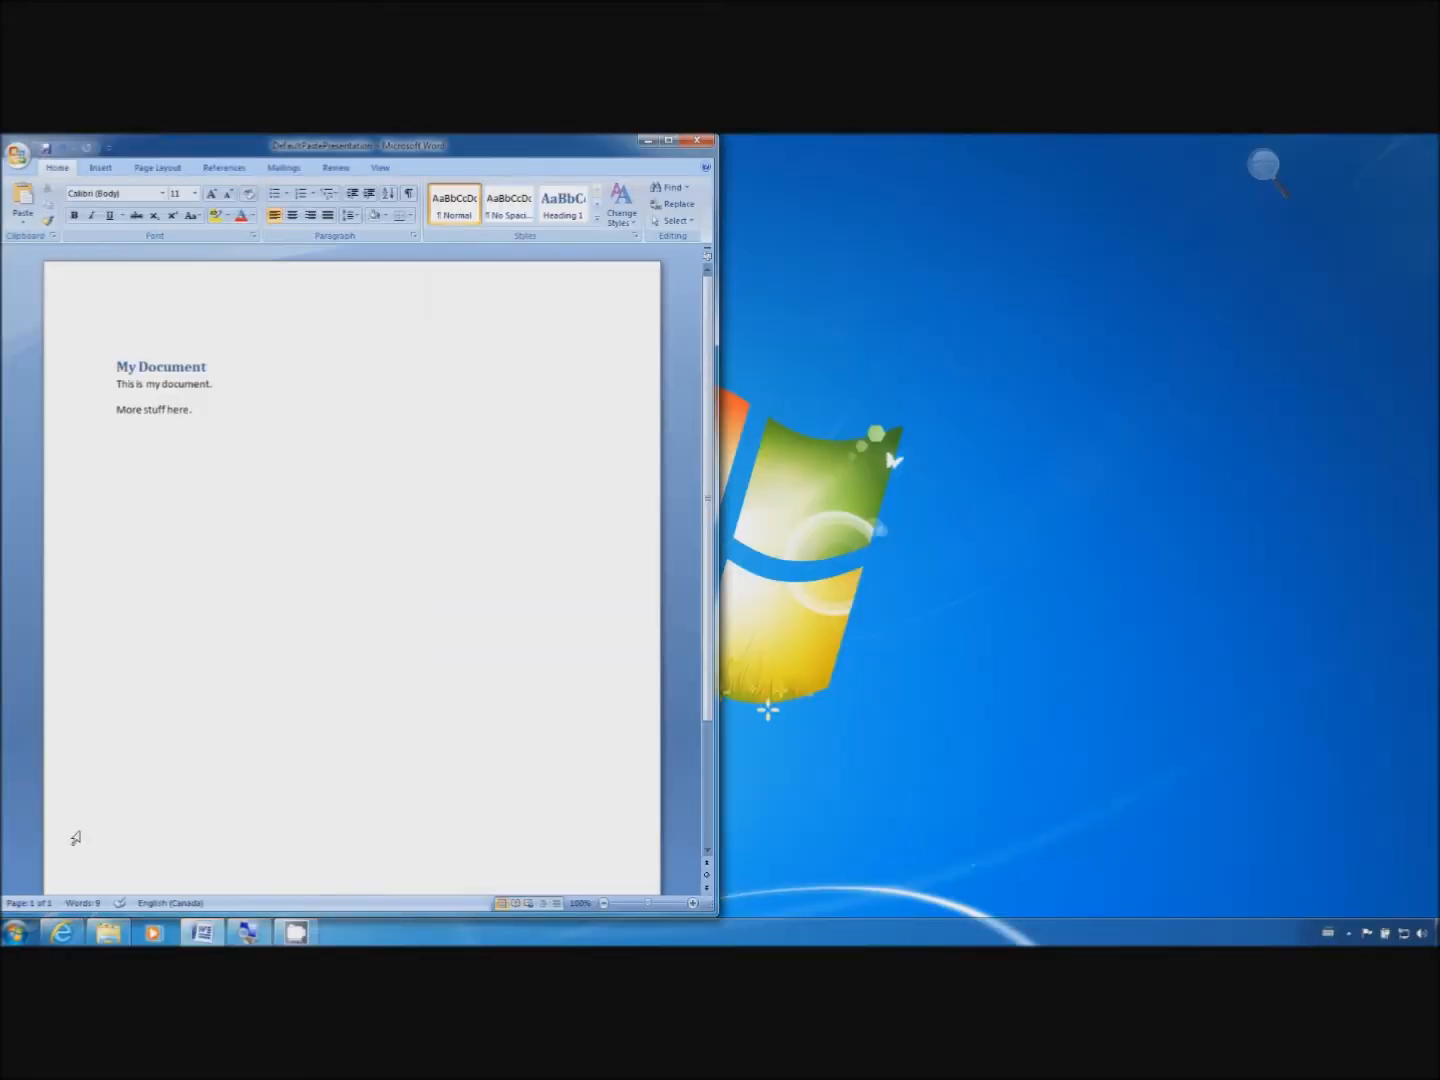
pyautogui.click(80, 938)
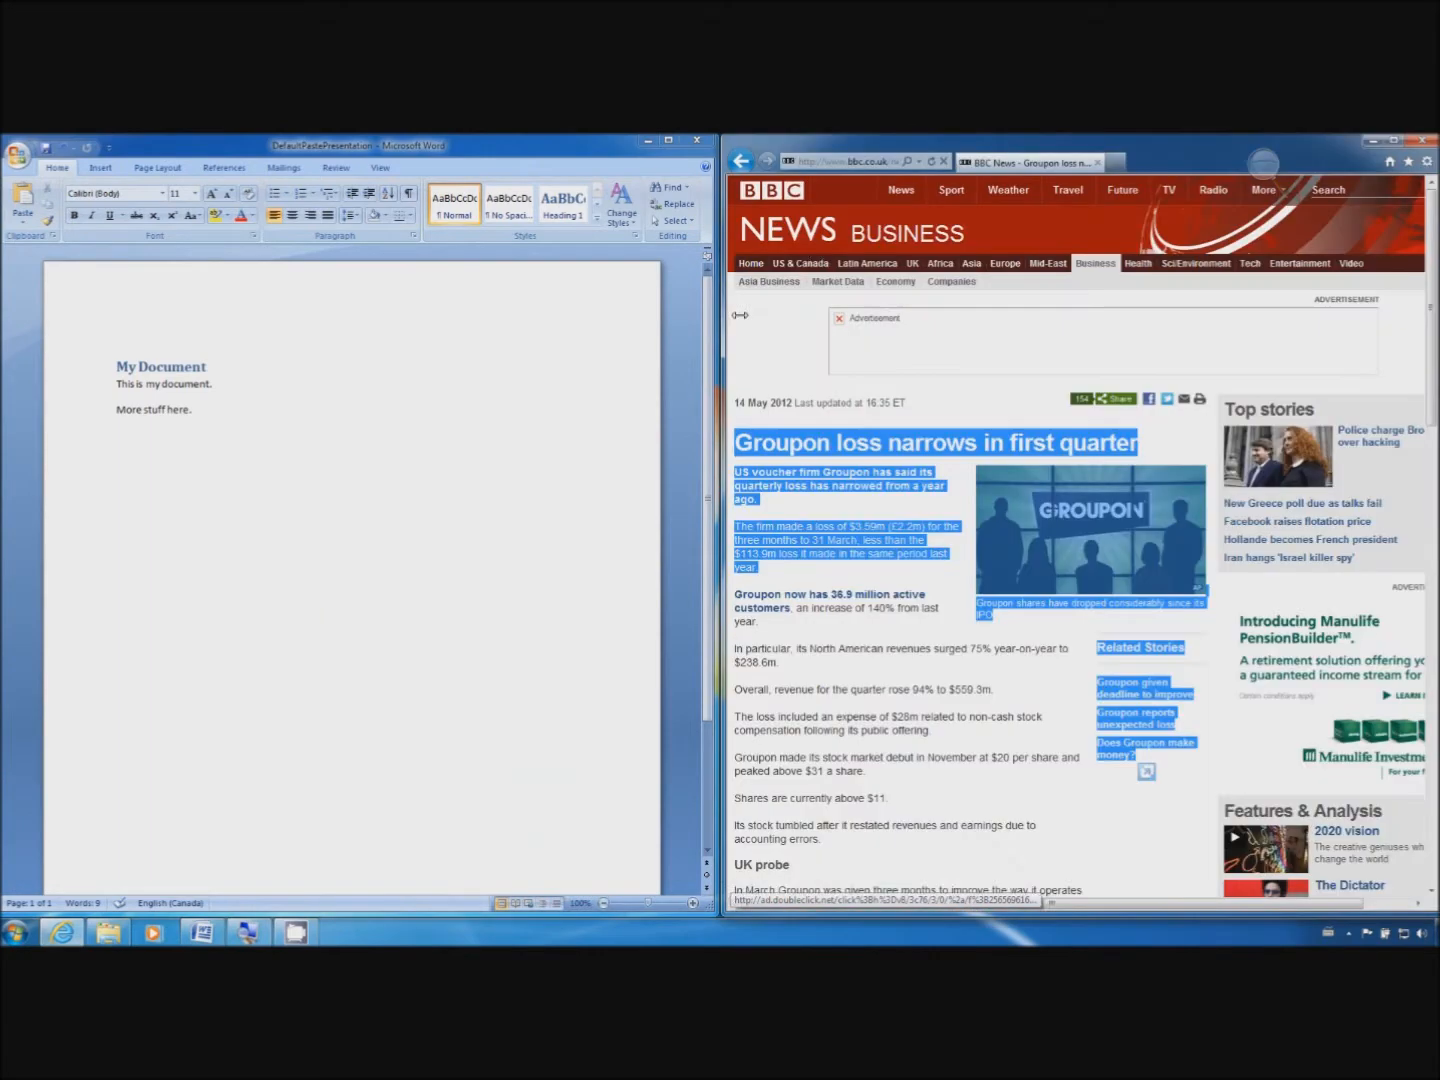
pyautogui.click(752, 422)
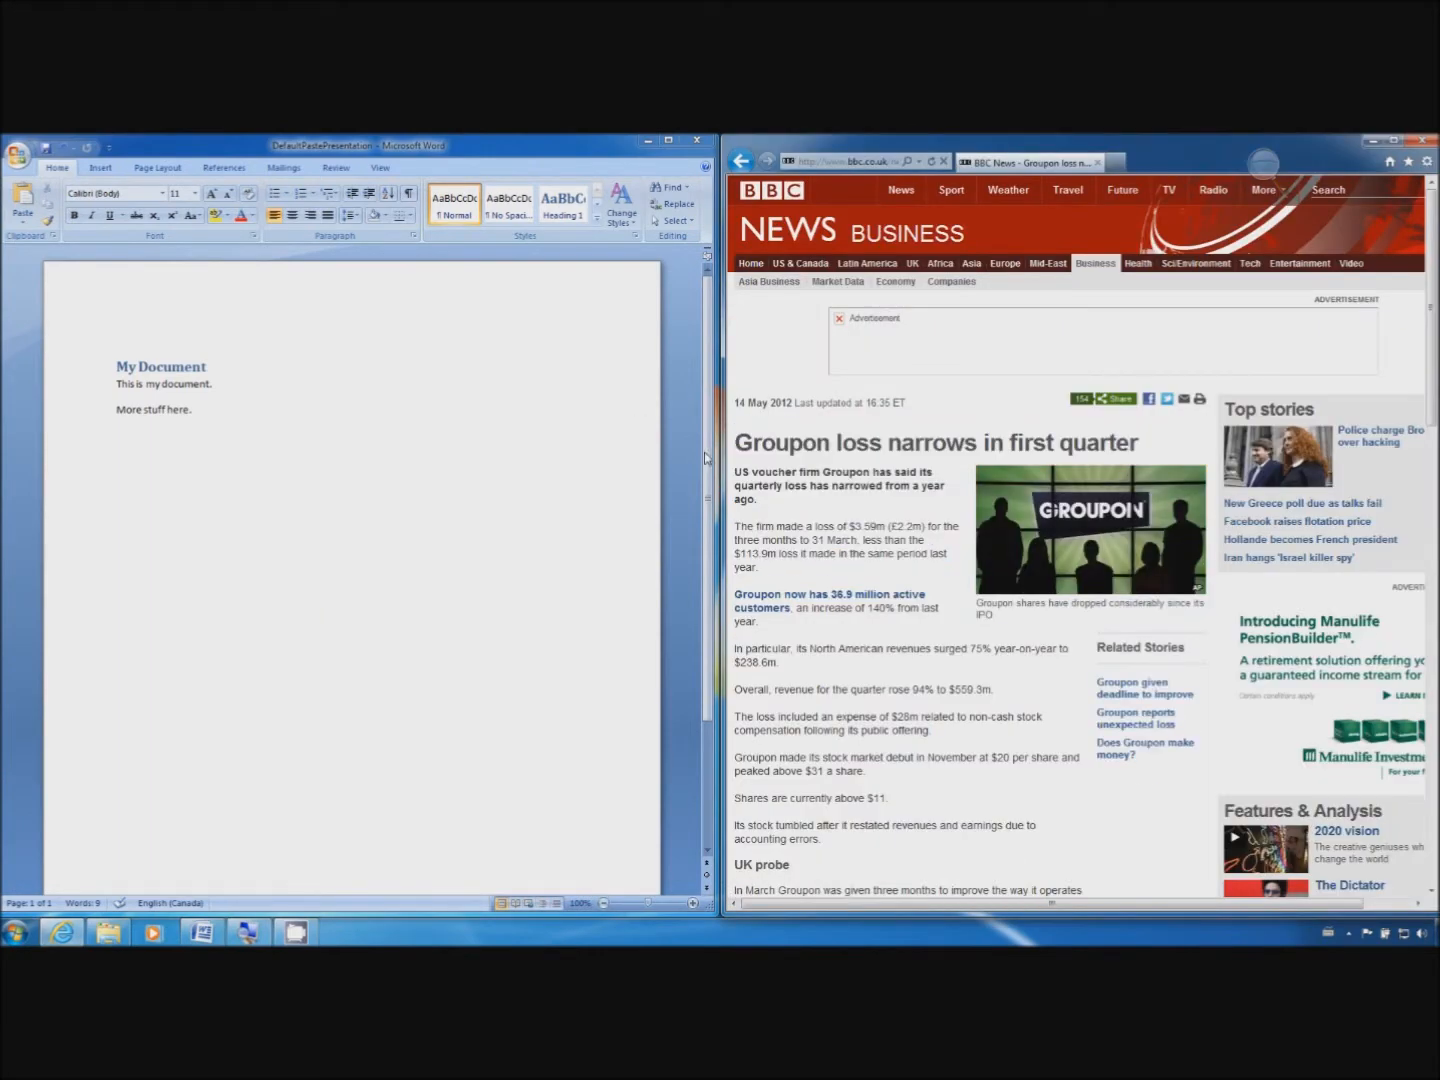
pyautogui.moveTo(733, 441); pyautogui.dragTo(793, 568)
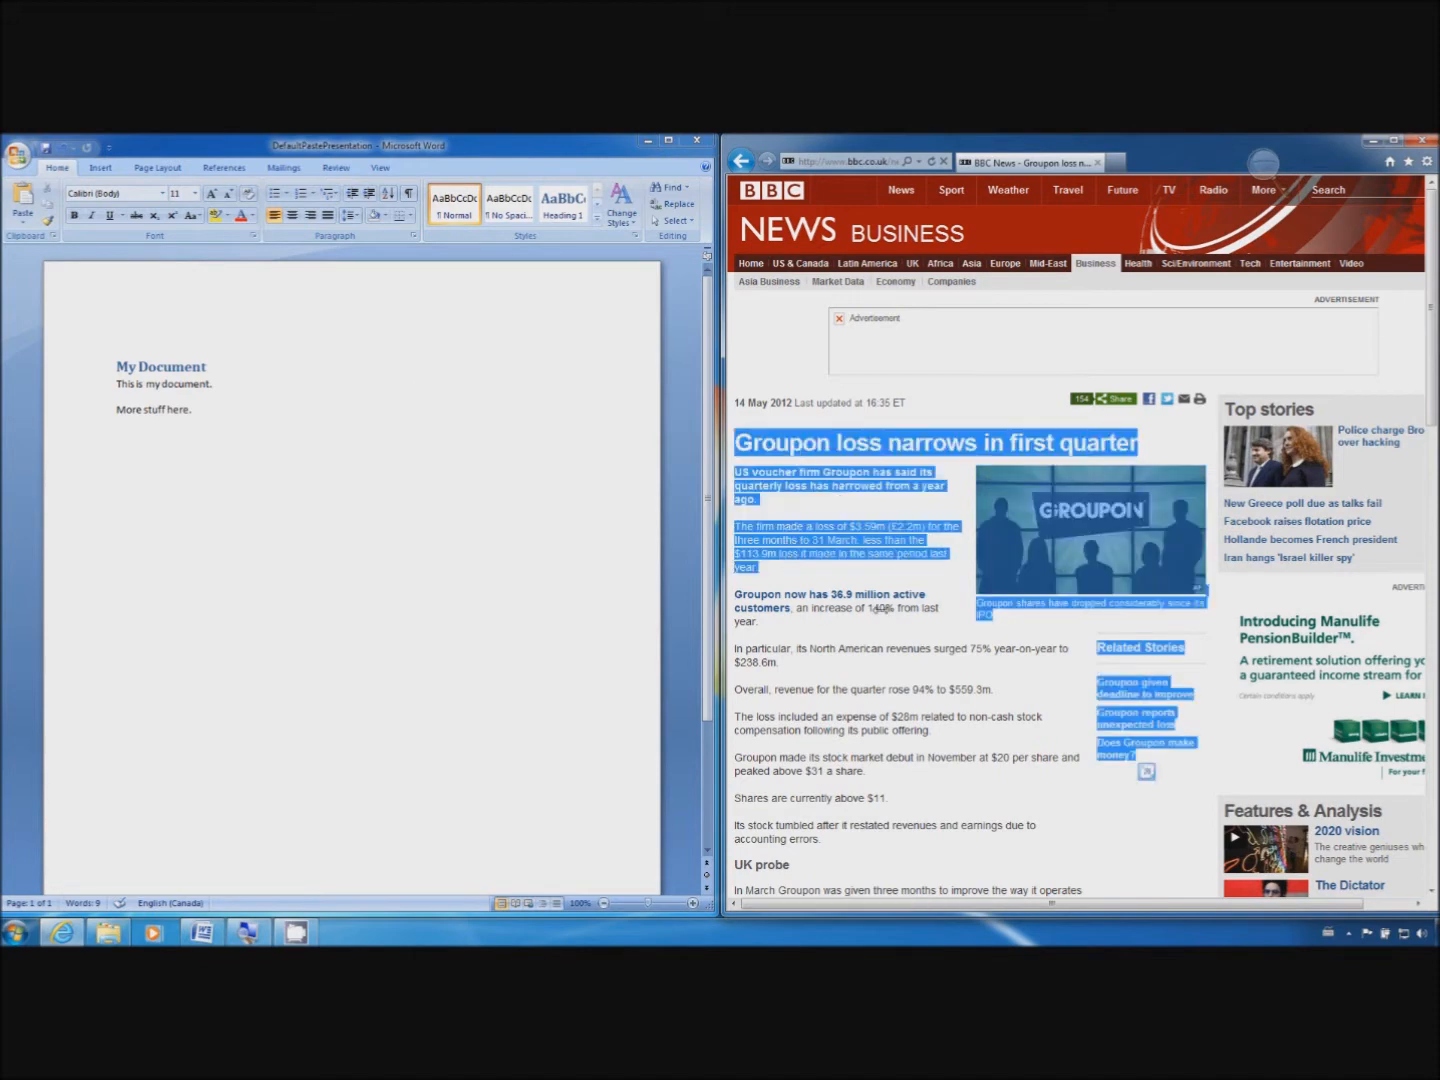
# Step: Paste the copied article excerpt on a new line below "This is my document."
pyautogui.click(241, 384)
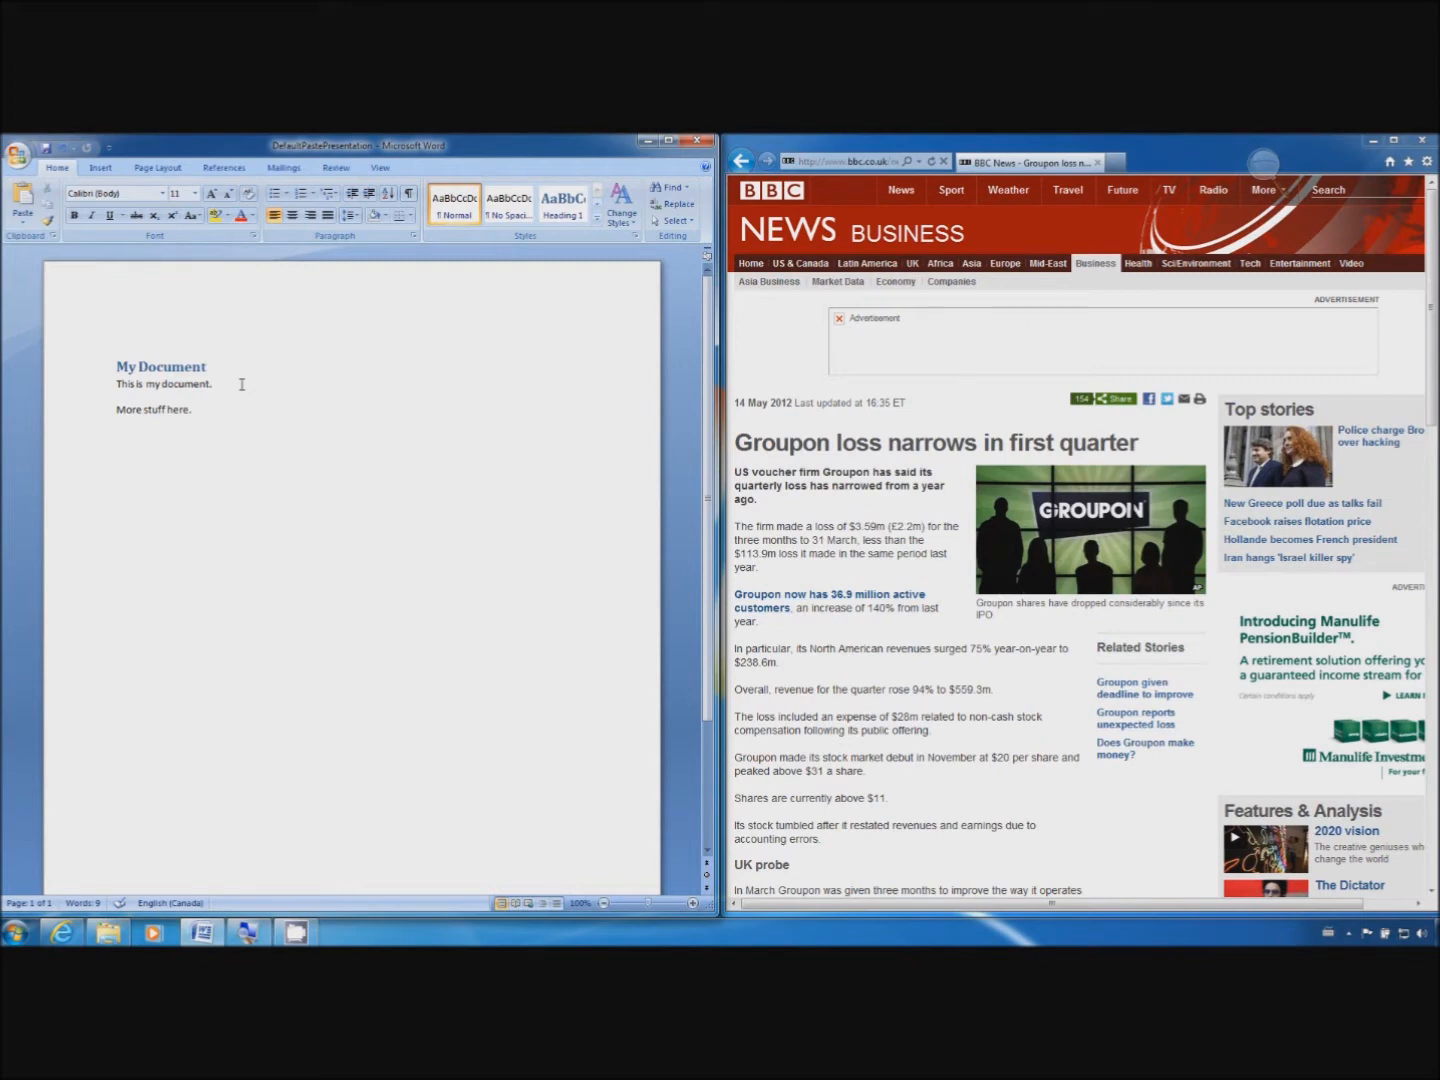
pyautogui.press('Return')
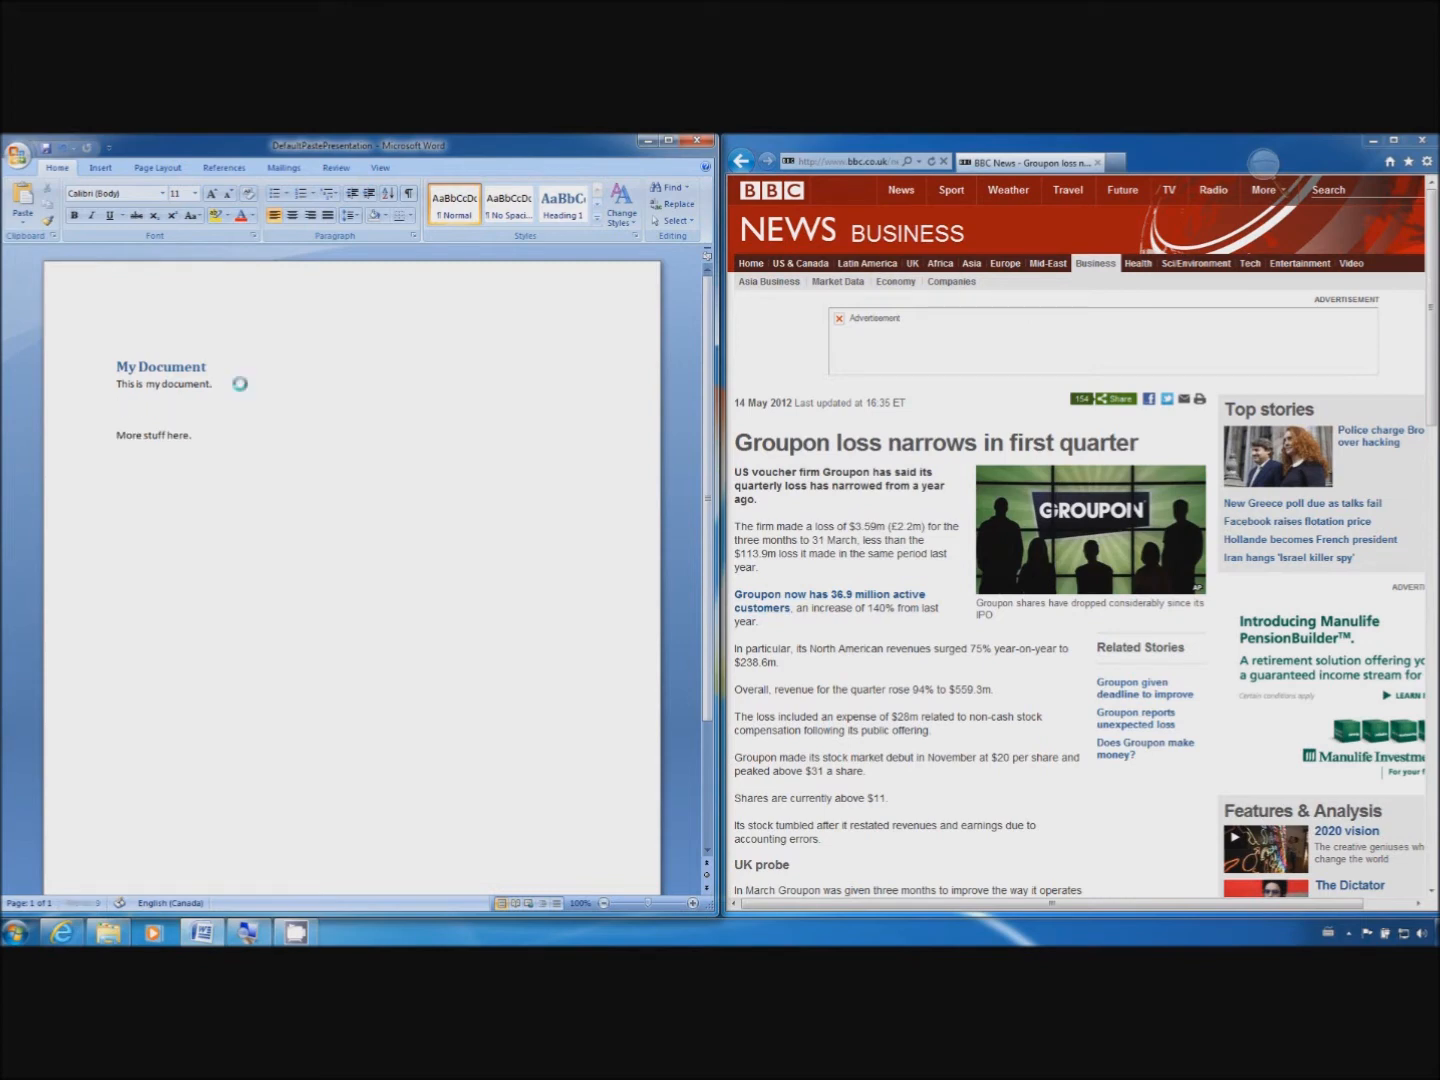
pyautogui.hotkey('ctrl', 'v')
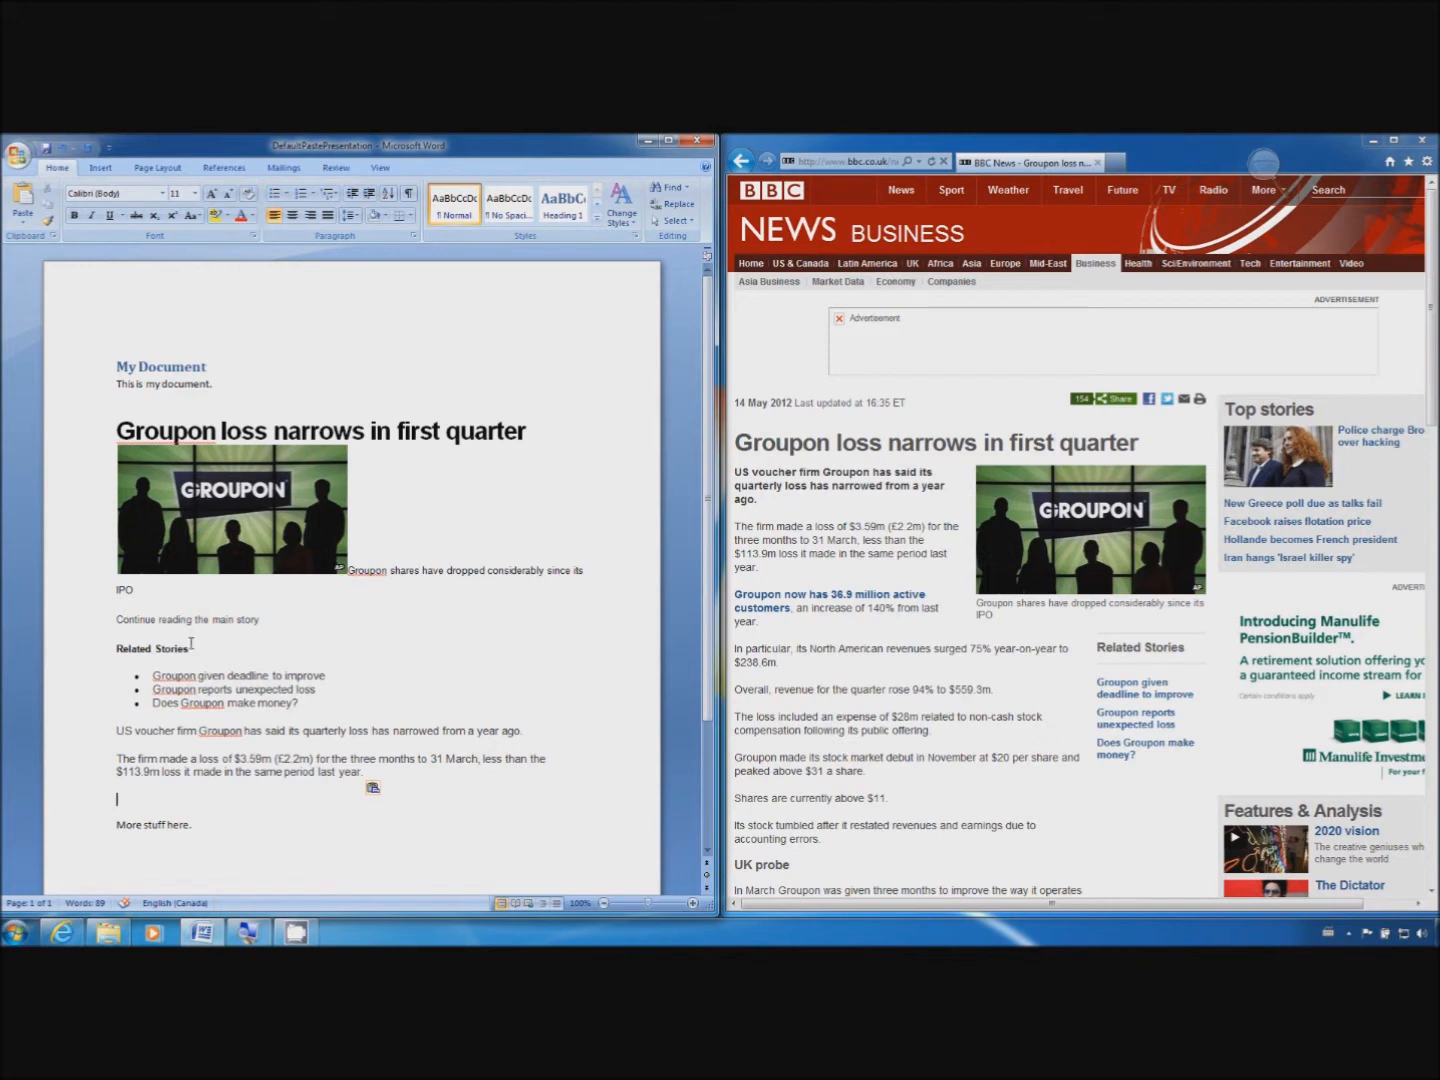
pyautogui.moveTo(222, 431); pyautogui.dragTo(556, 436)
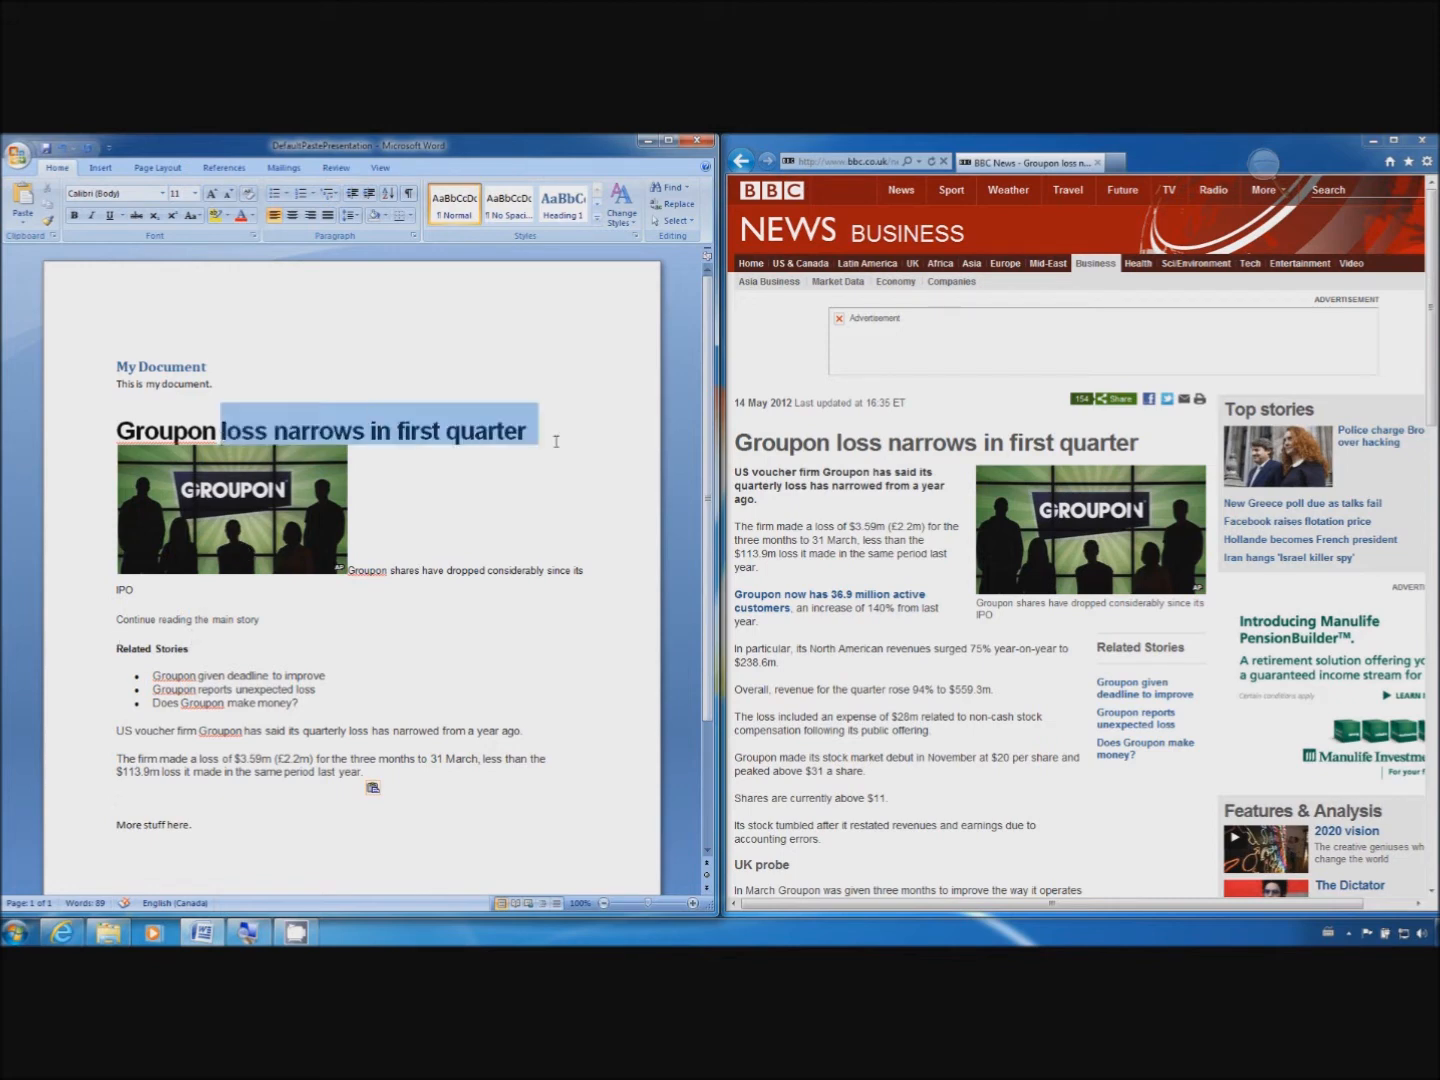
pyautogui.click(374, 630)
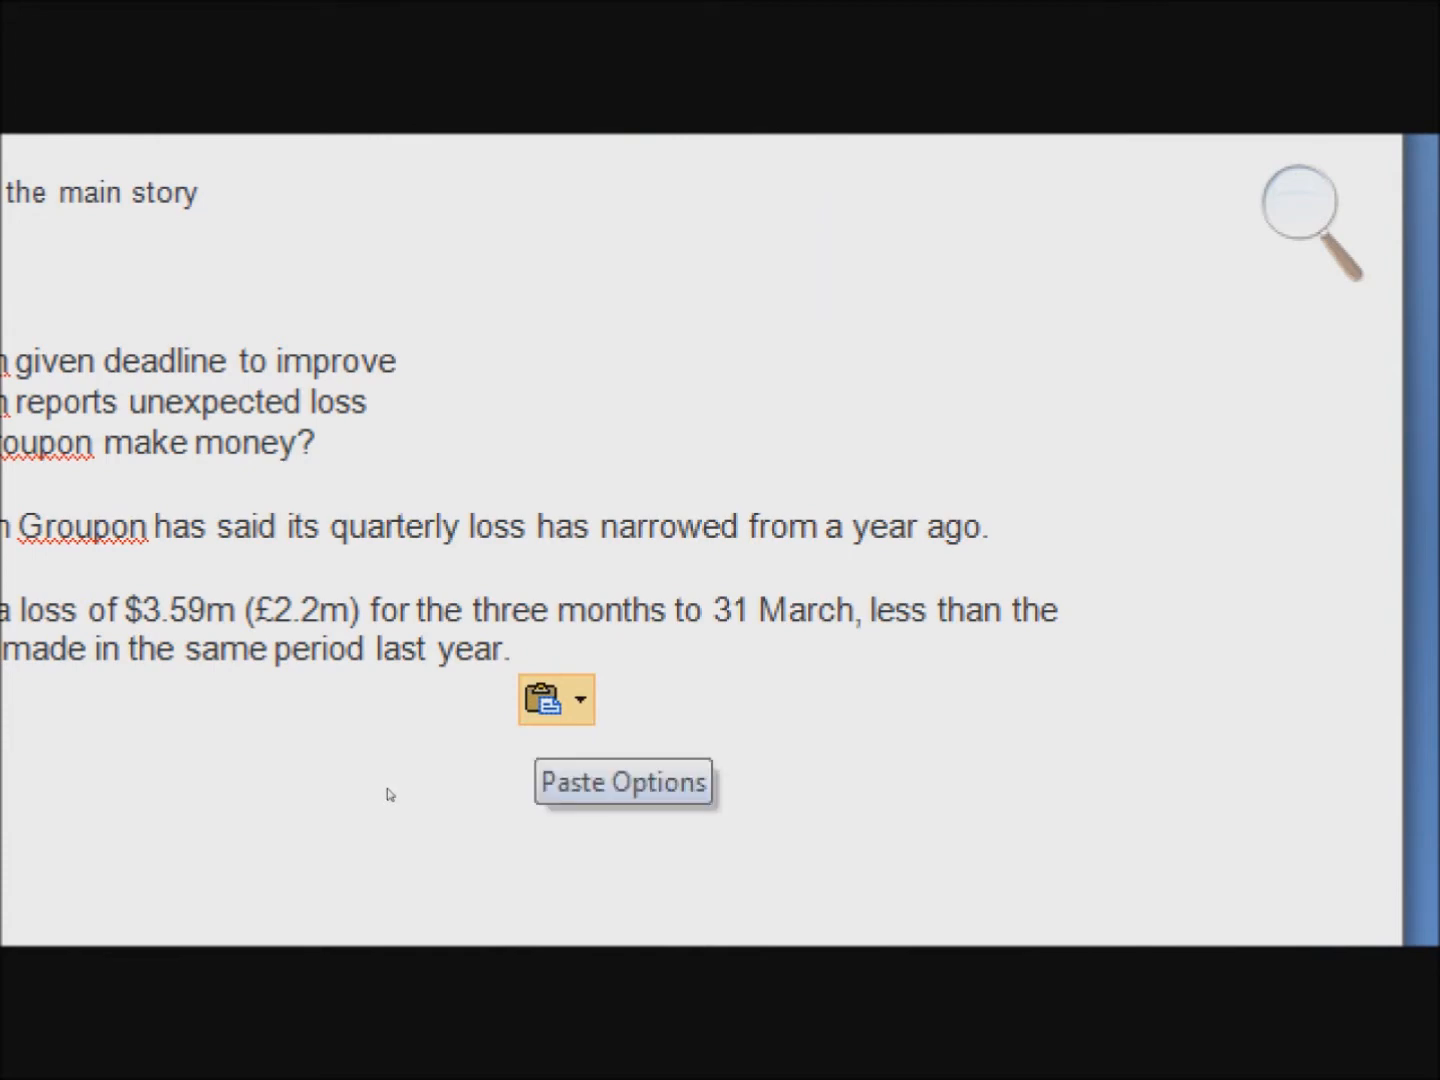
# Step: Review the paste options for the pasted article excerpt and apply Match Destination Formatting
pyautogui.click(556, 700)
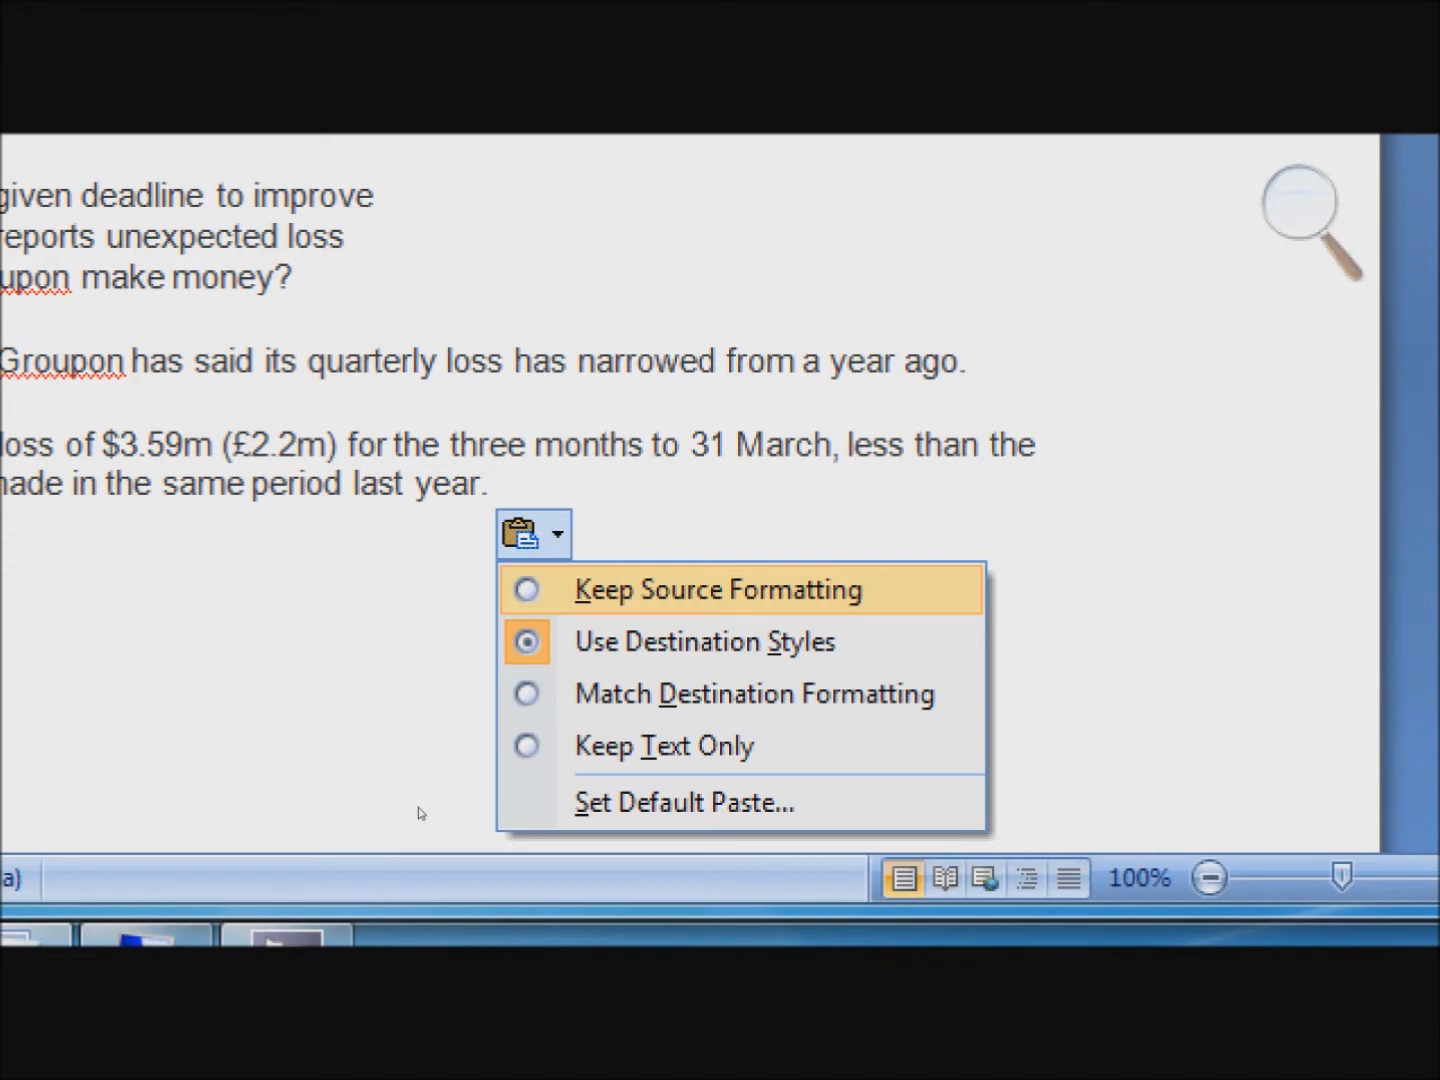
pyautogui.press('Down')
pyautogui.press('Up')
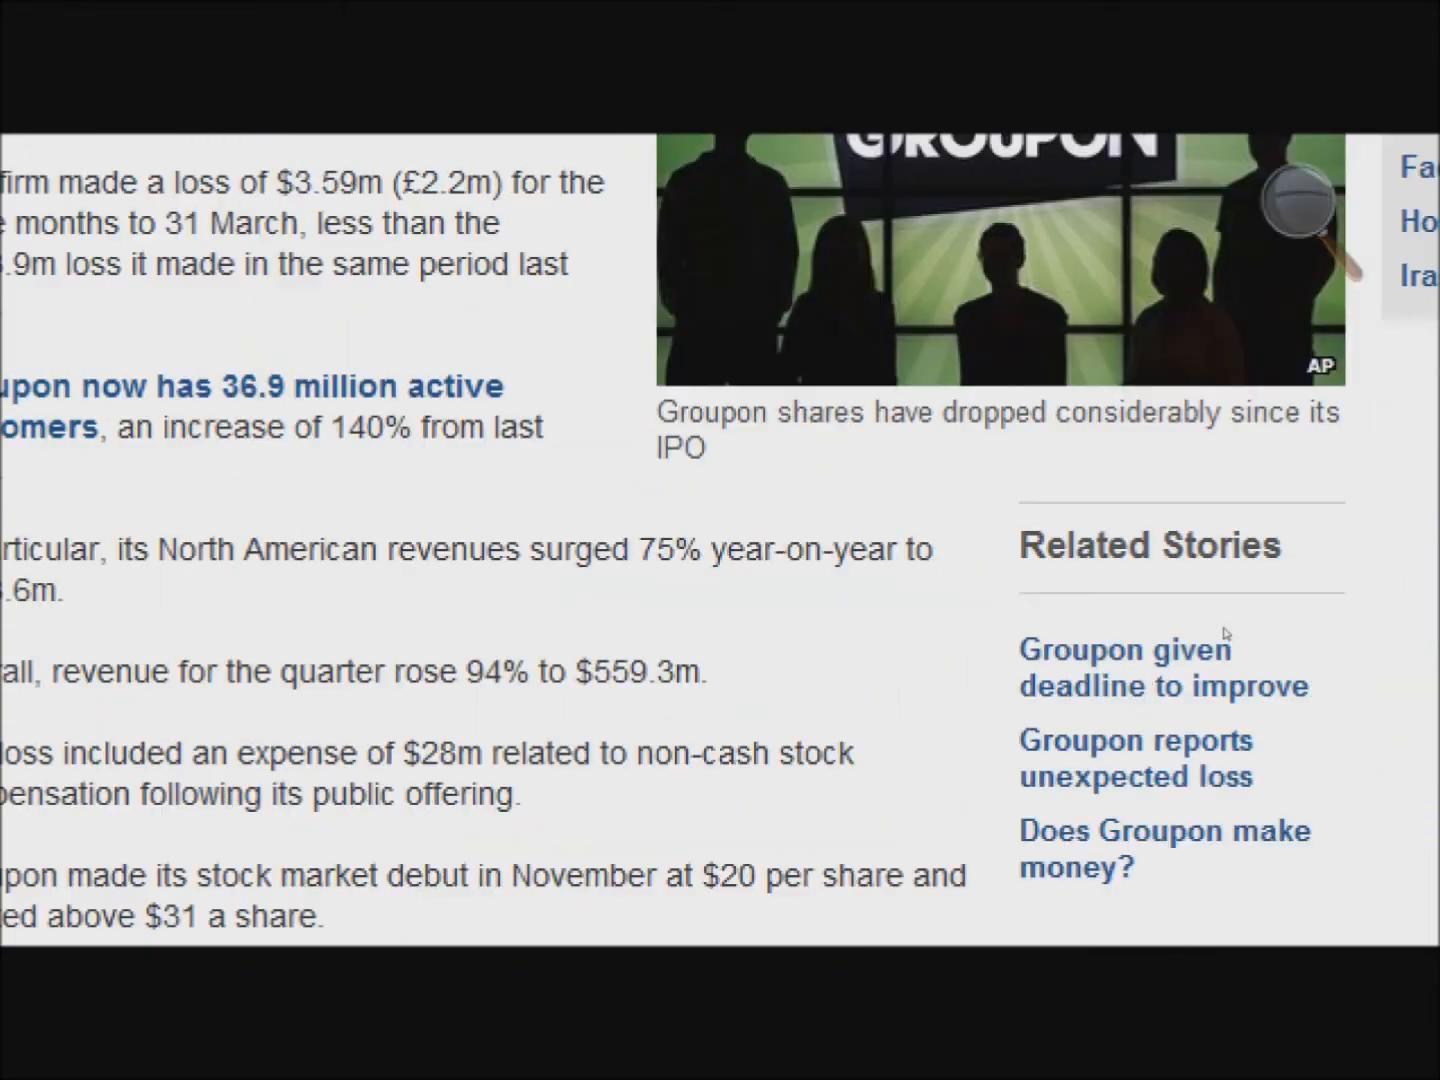
pyautogui.scroll(1, 1060, 638)
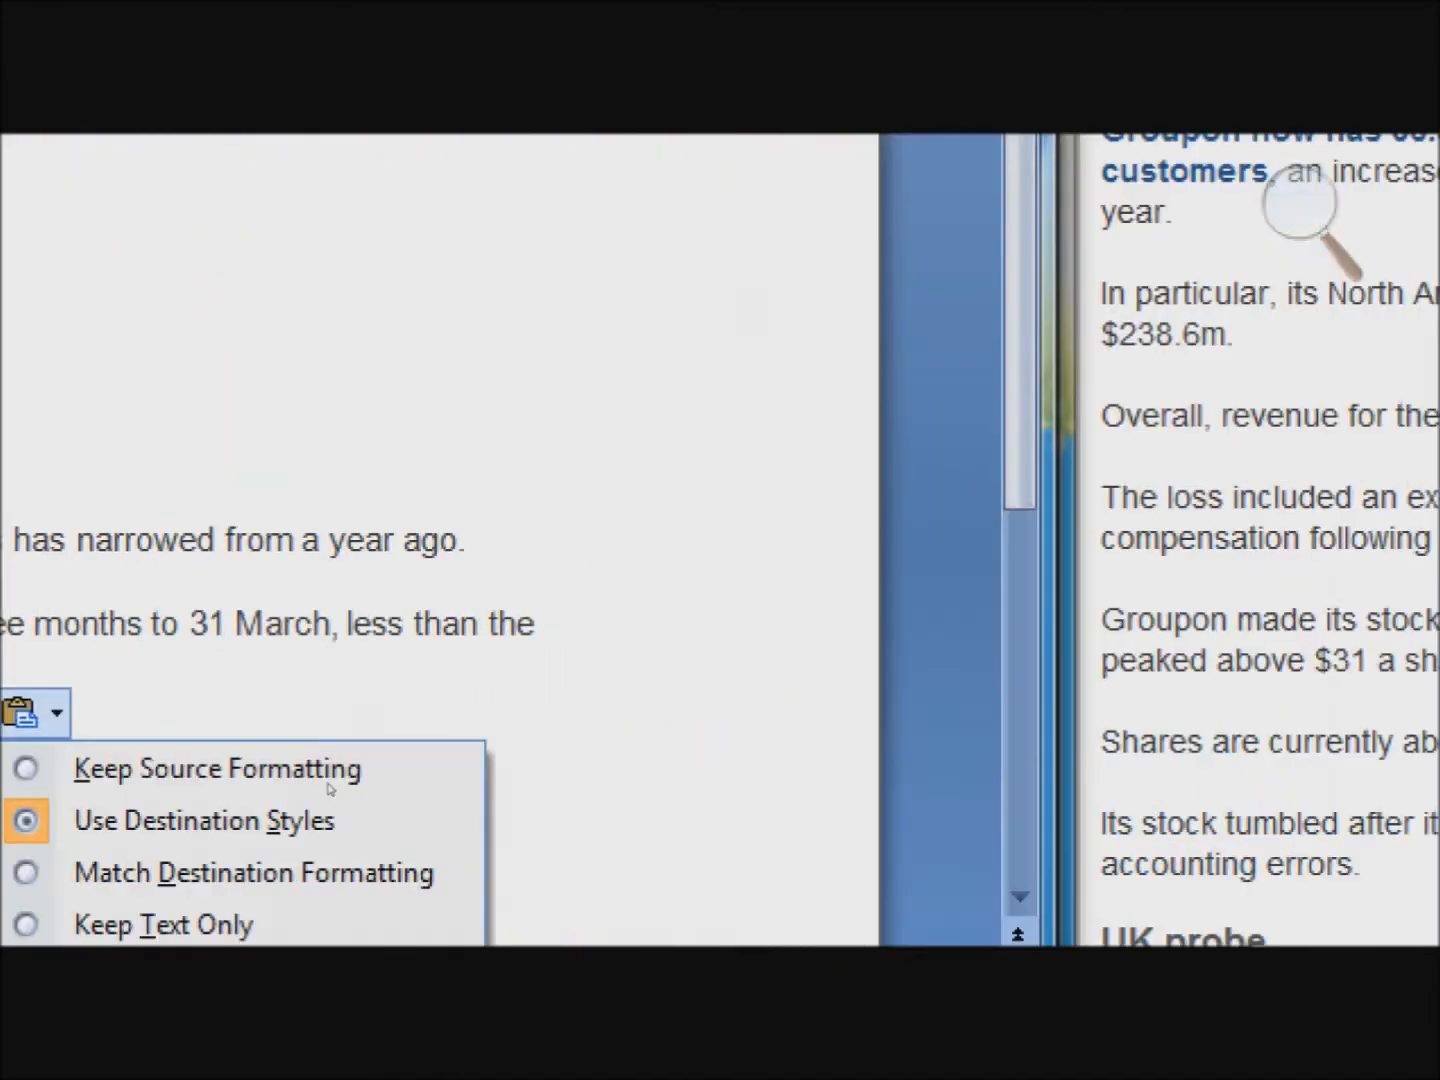
pyautogui.press('Down')
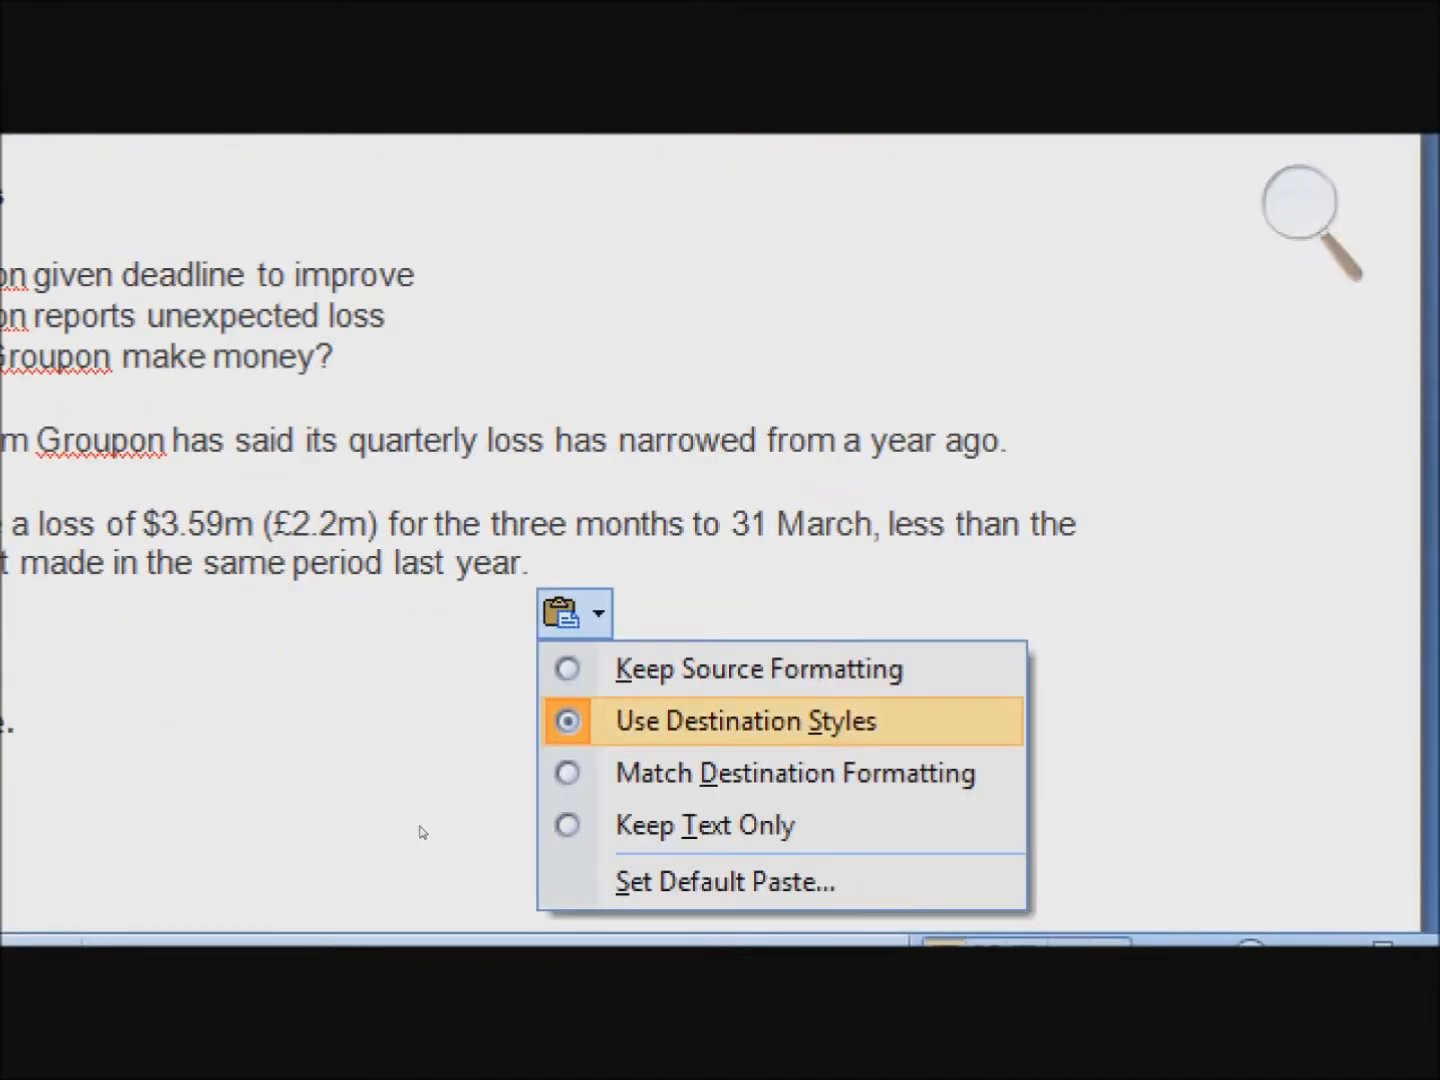
pyautogui.press('Up')
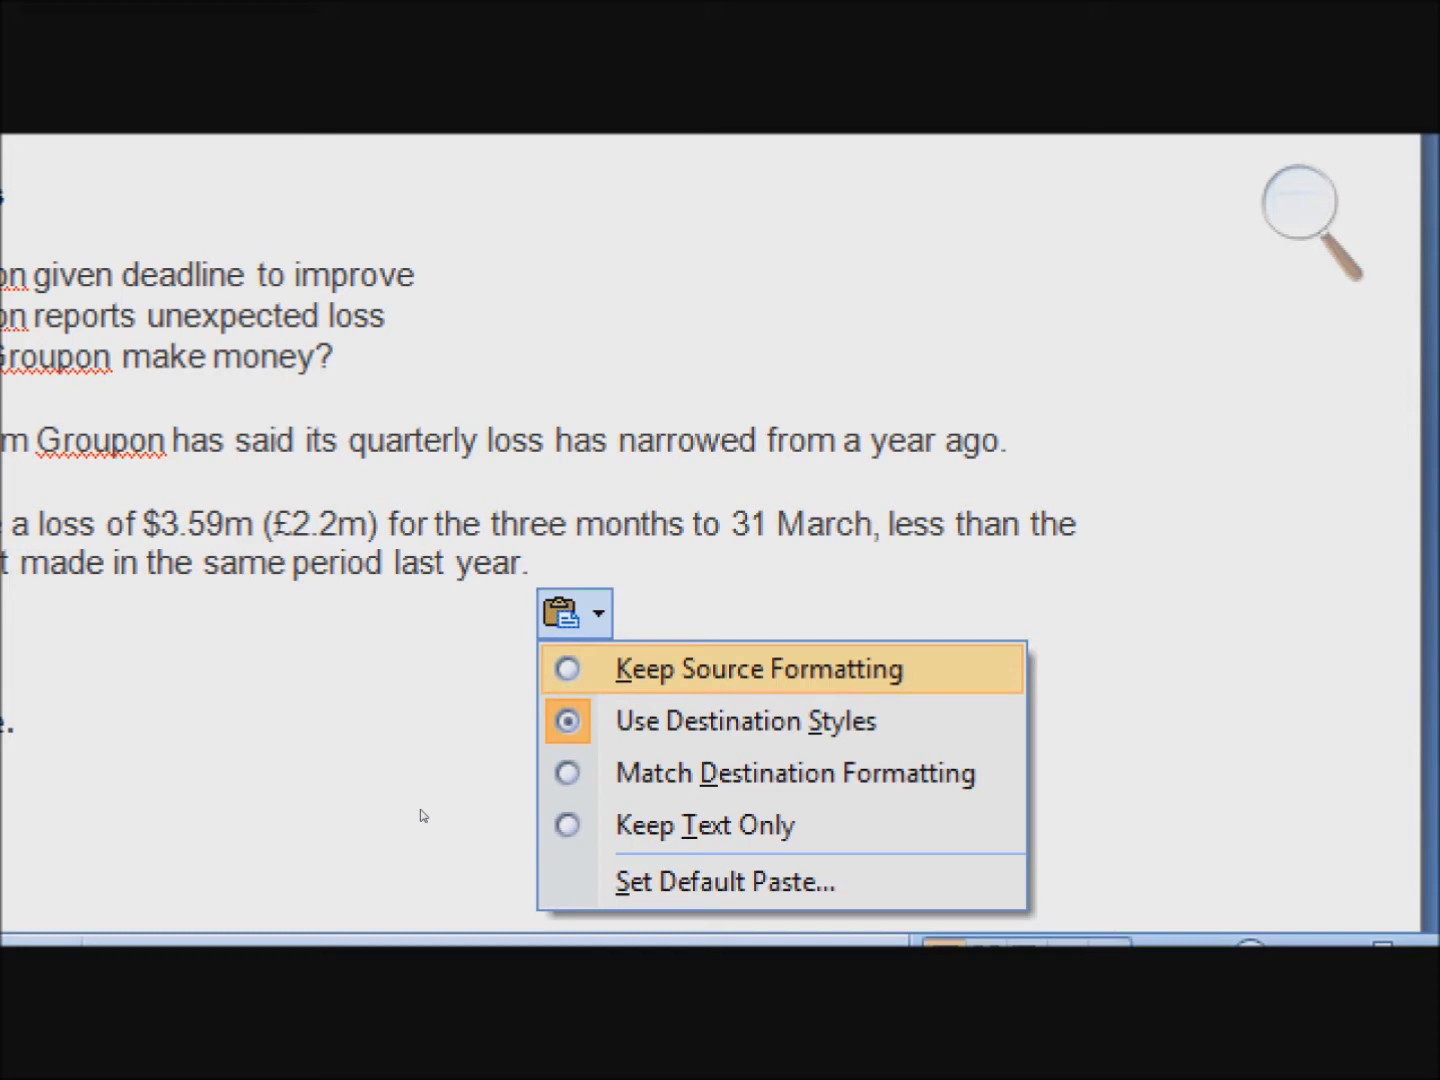
pyautogui.press('Down')
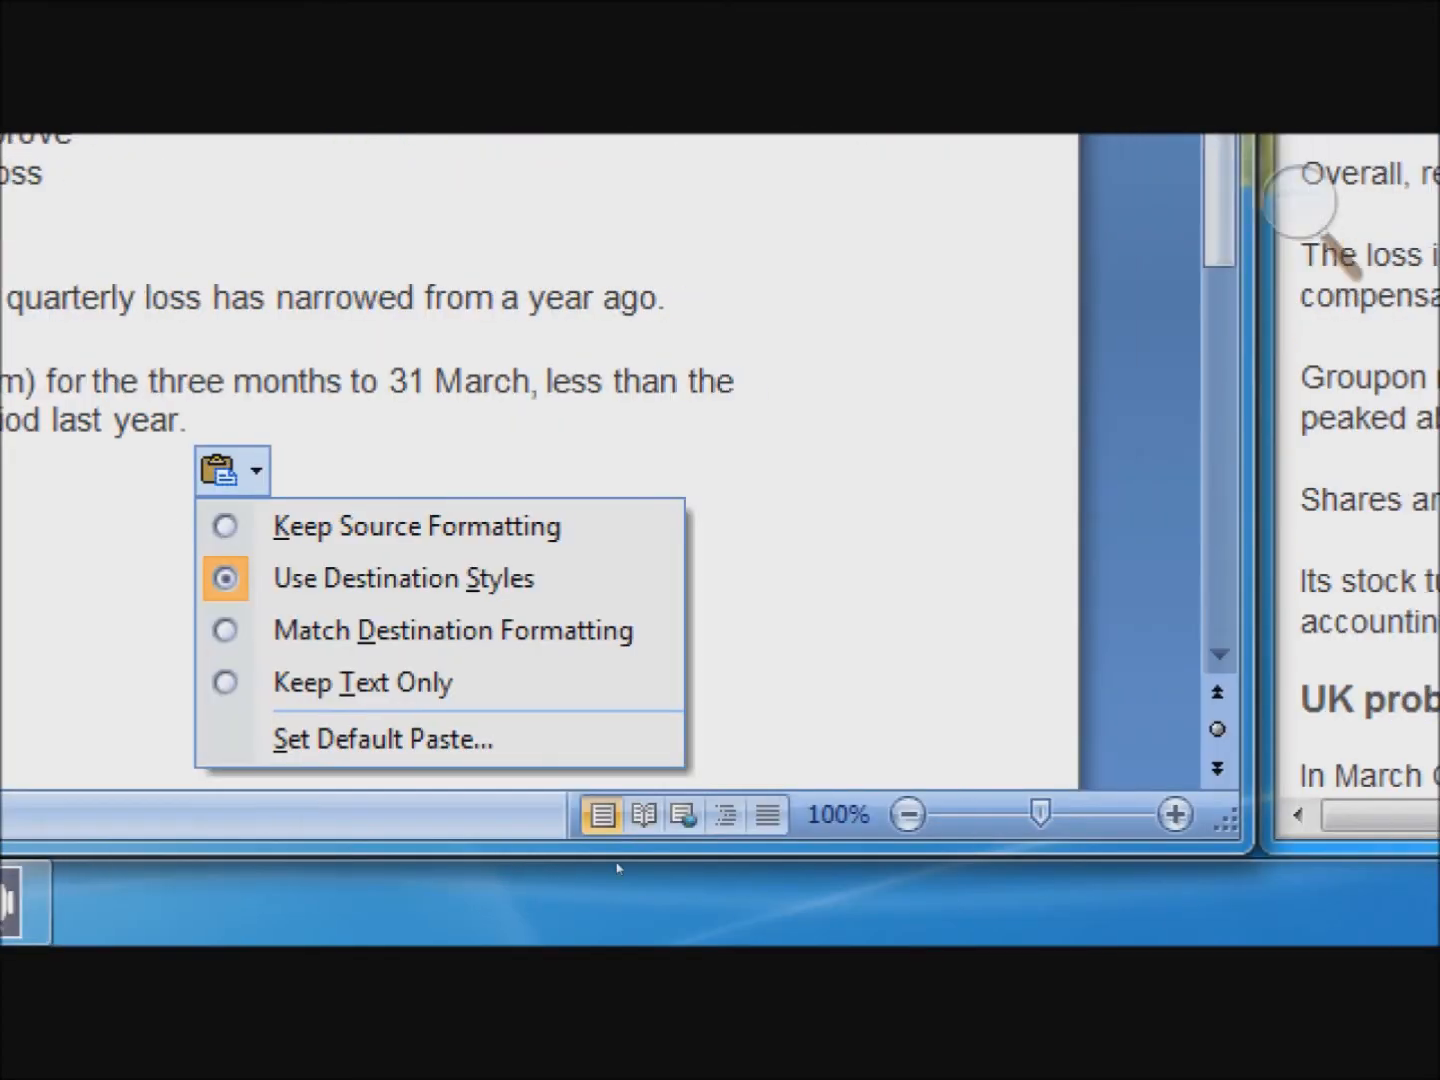
pyautogui.press('Down')
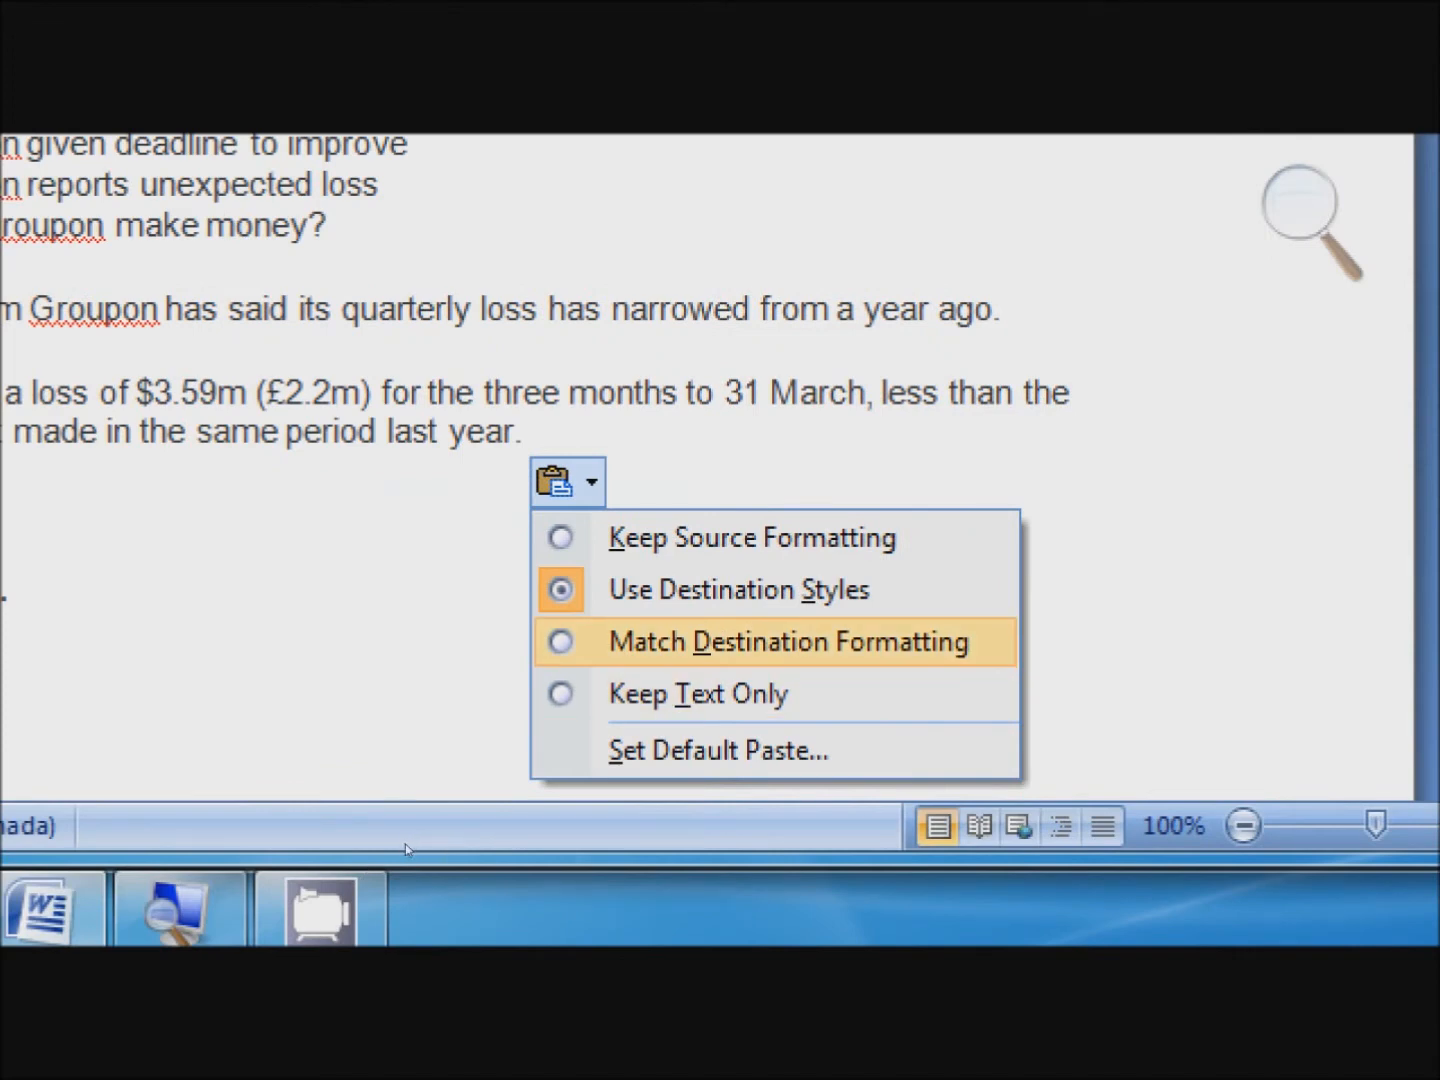
pyautogui.press('Up')
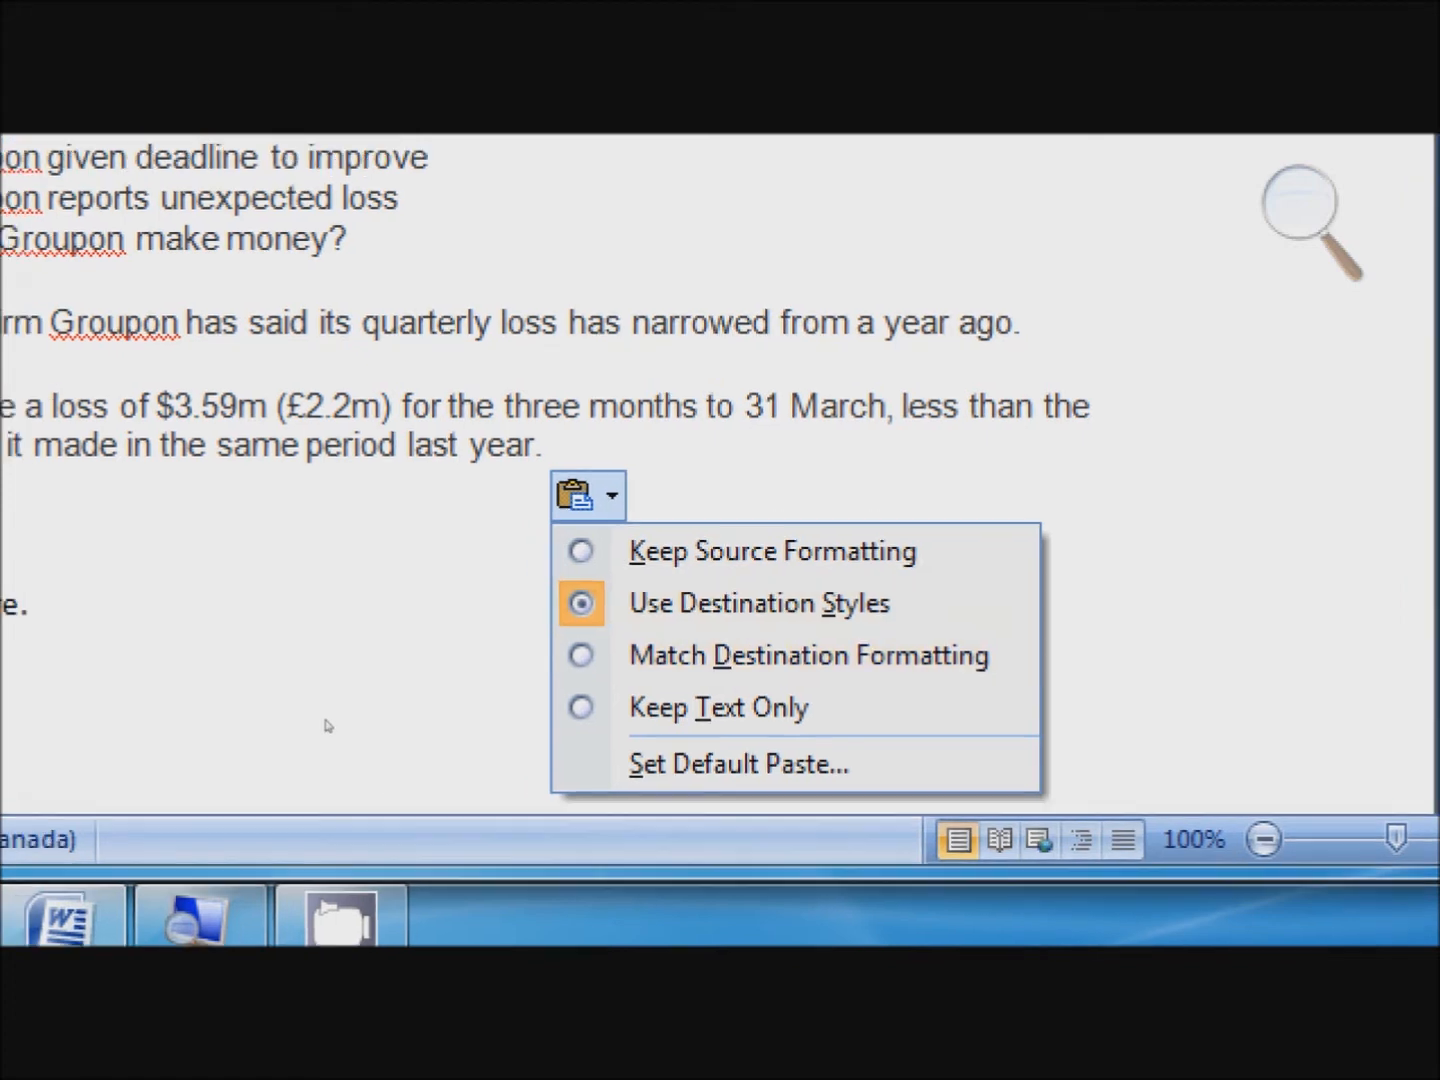
pyautogui.press('Down')
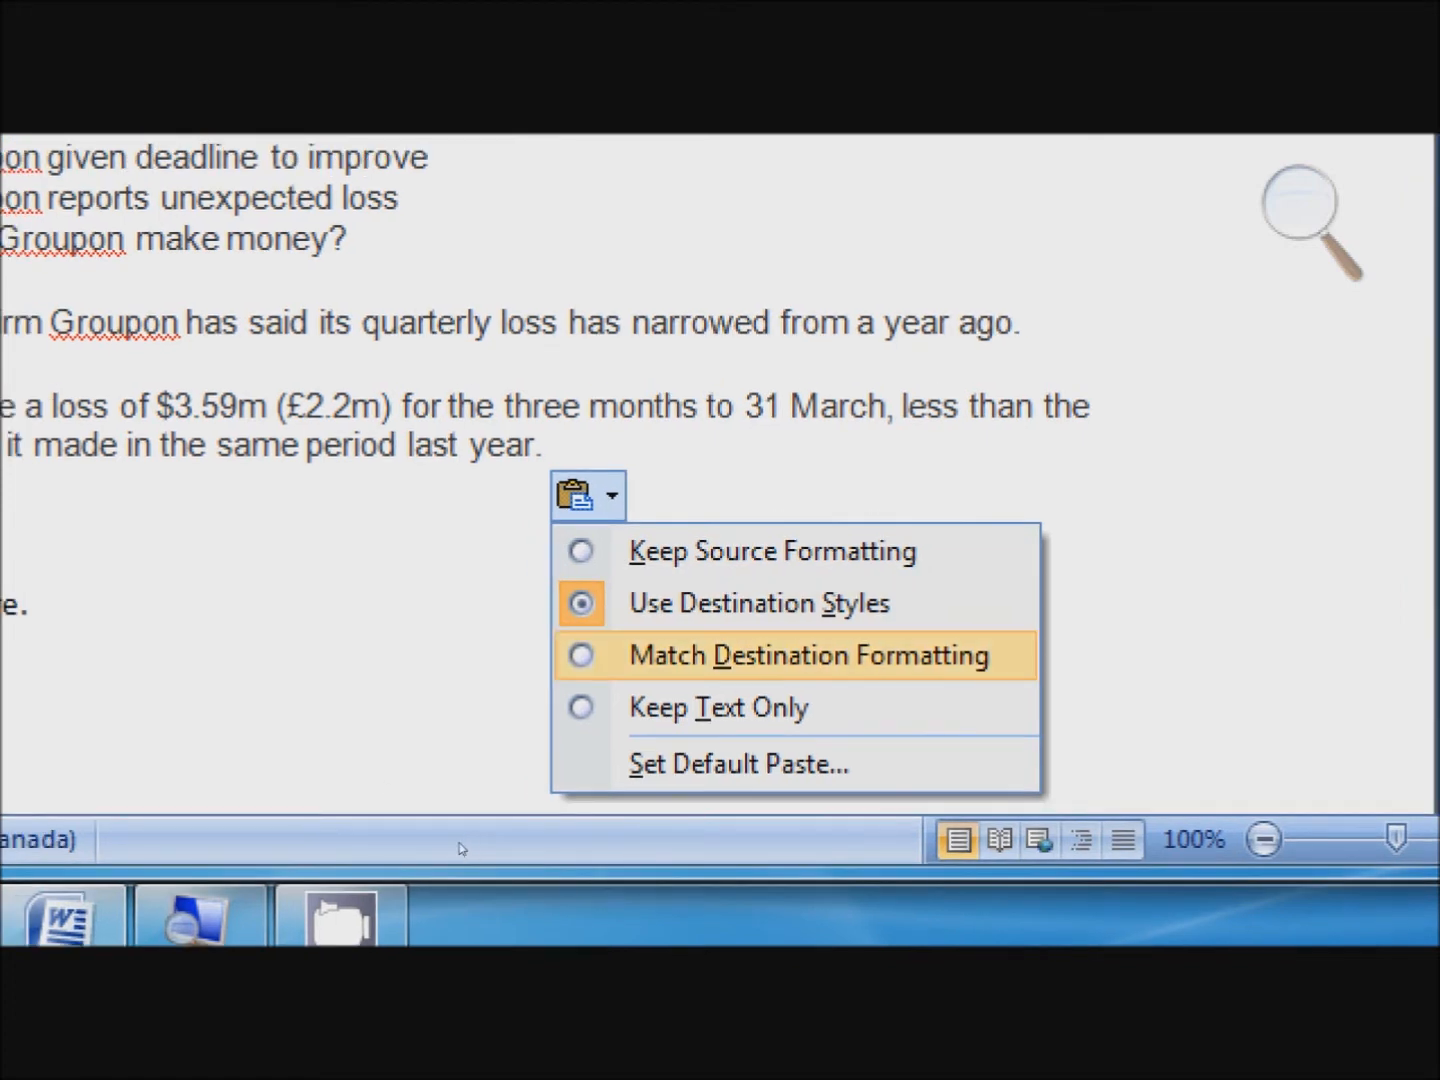
pyautogui.press('Return')
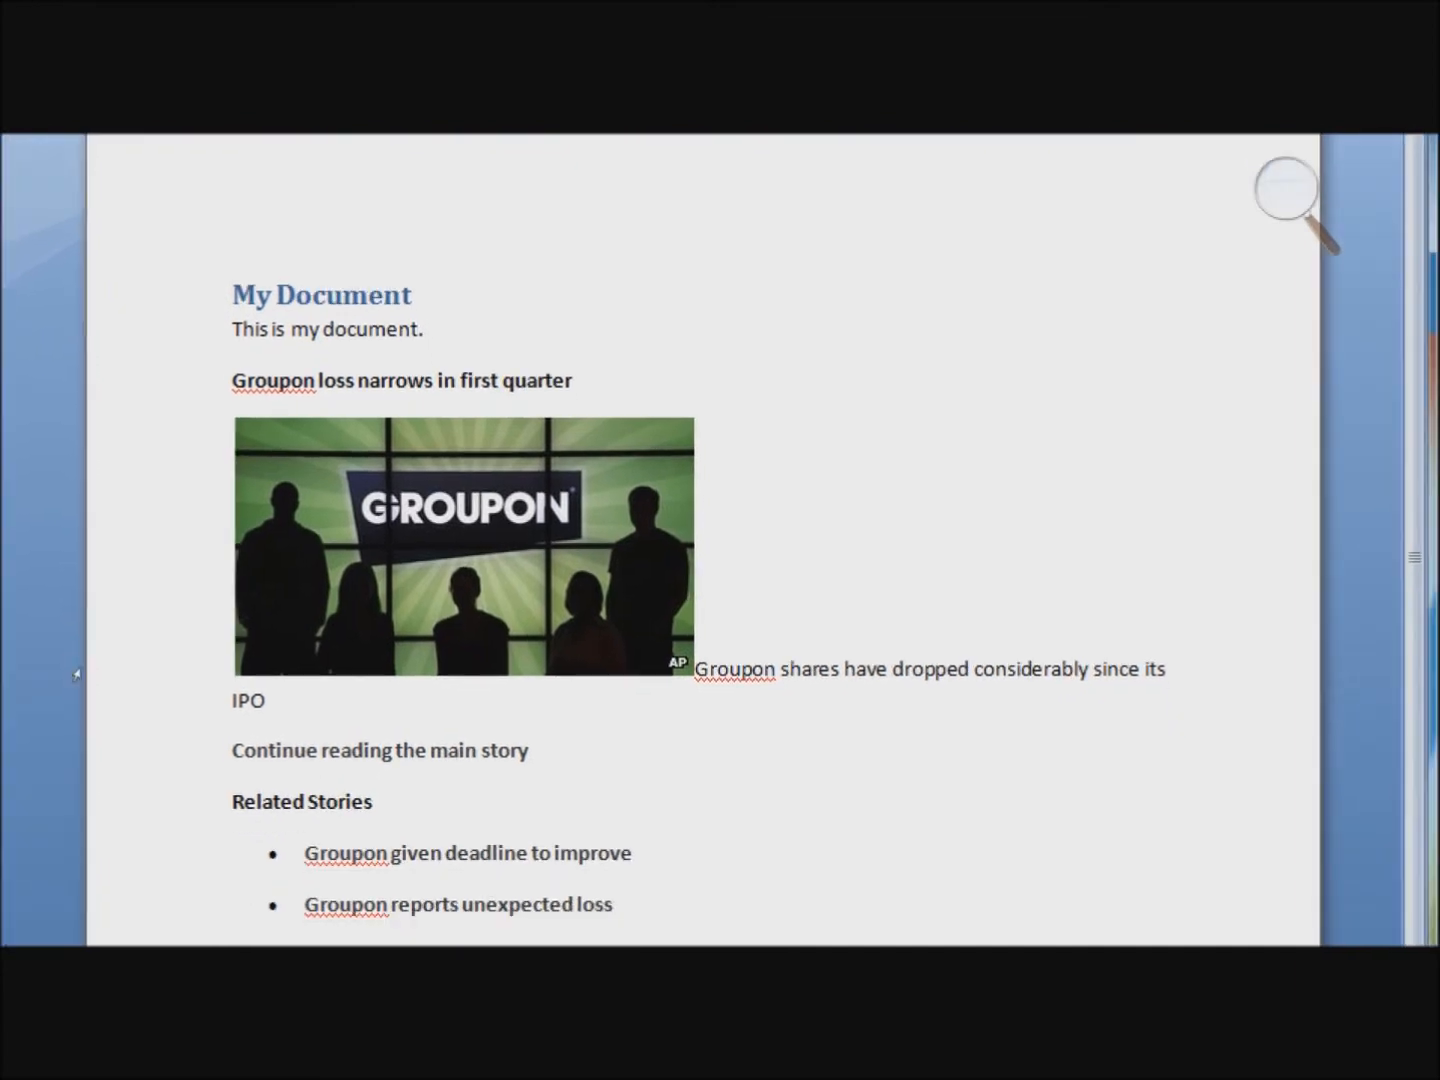
# Step: Check the reformatted excerpt and convert it to Keep Text Only
pyautogui.moveTo(618, 795); pyautogui.dragTo(283, 795)
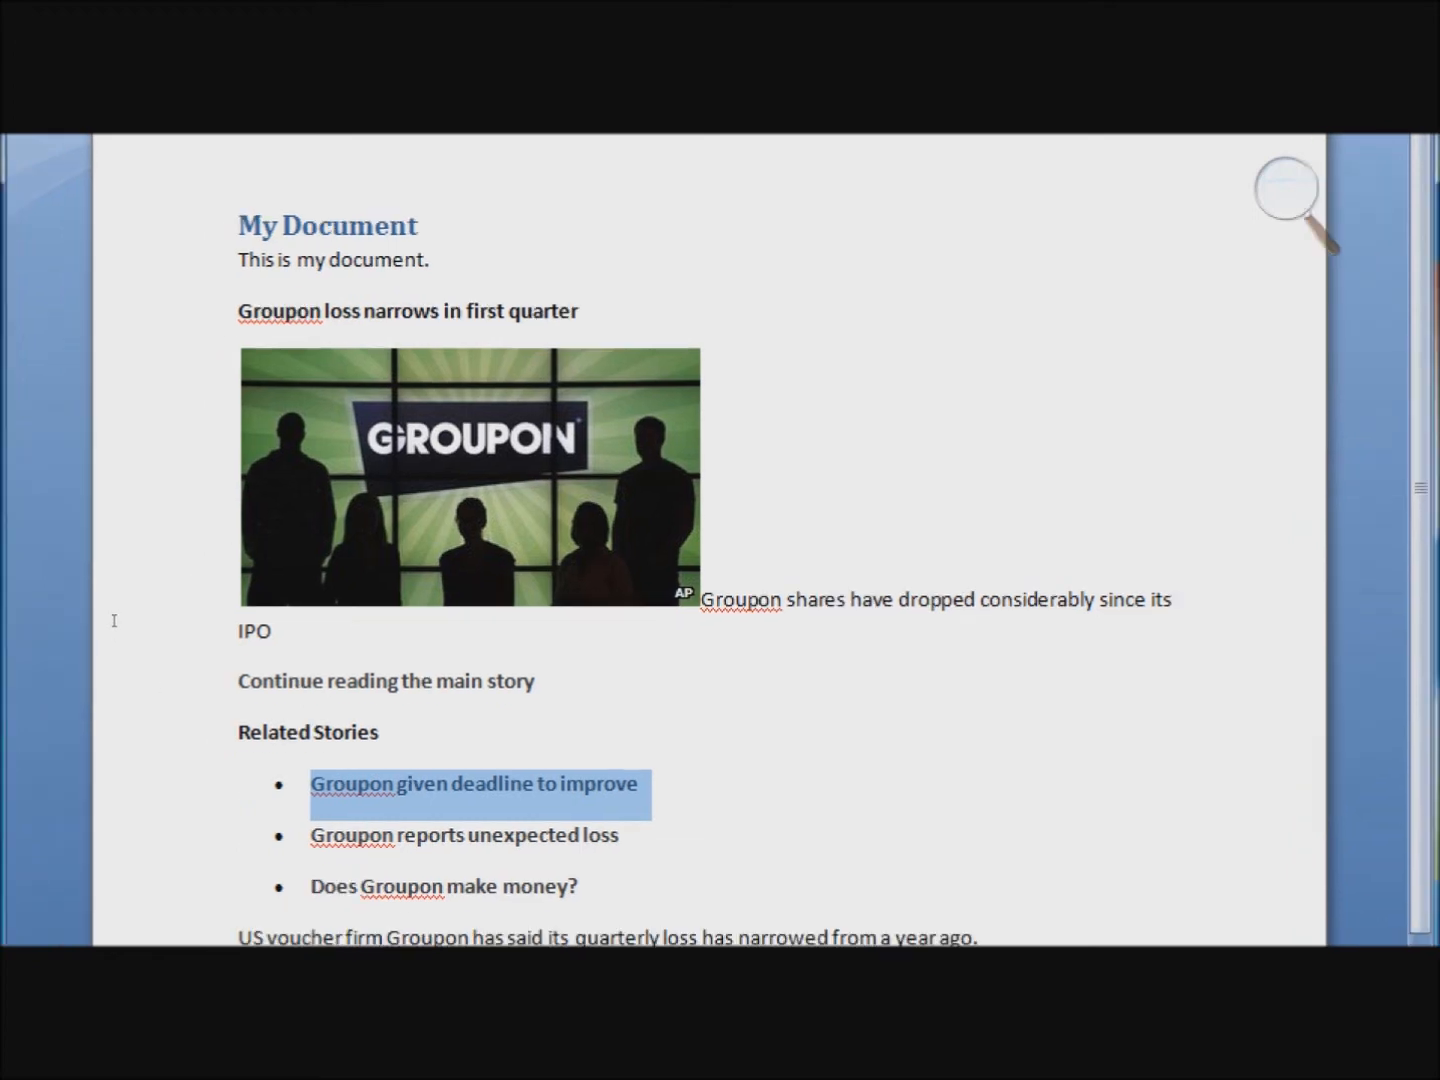
pyautogui.hotkey('ctrl', 'Up')
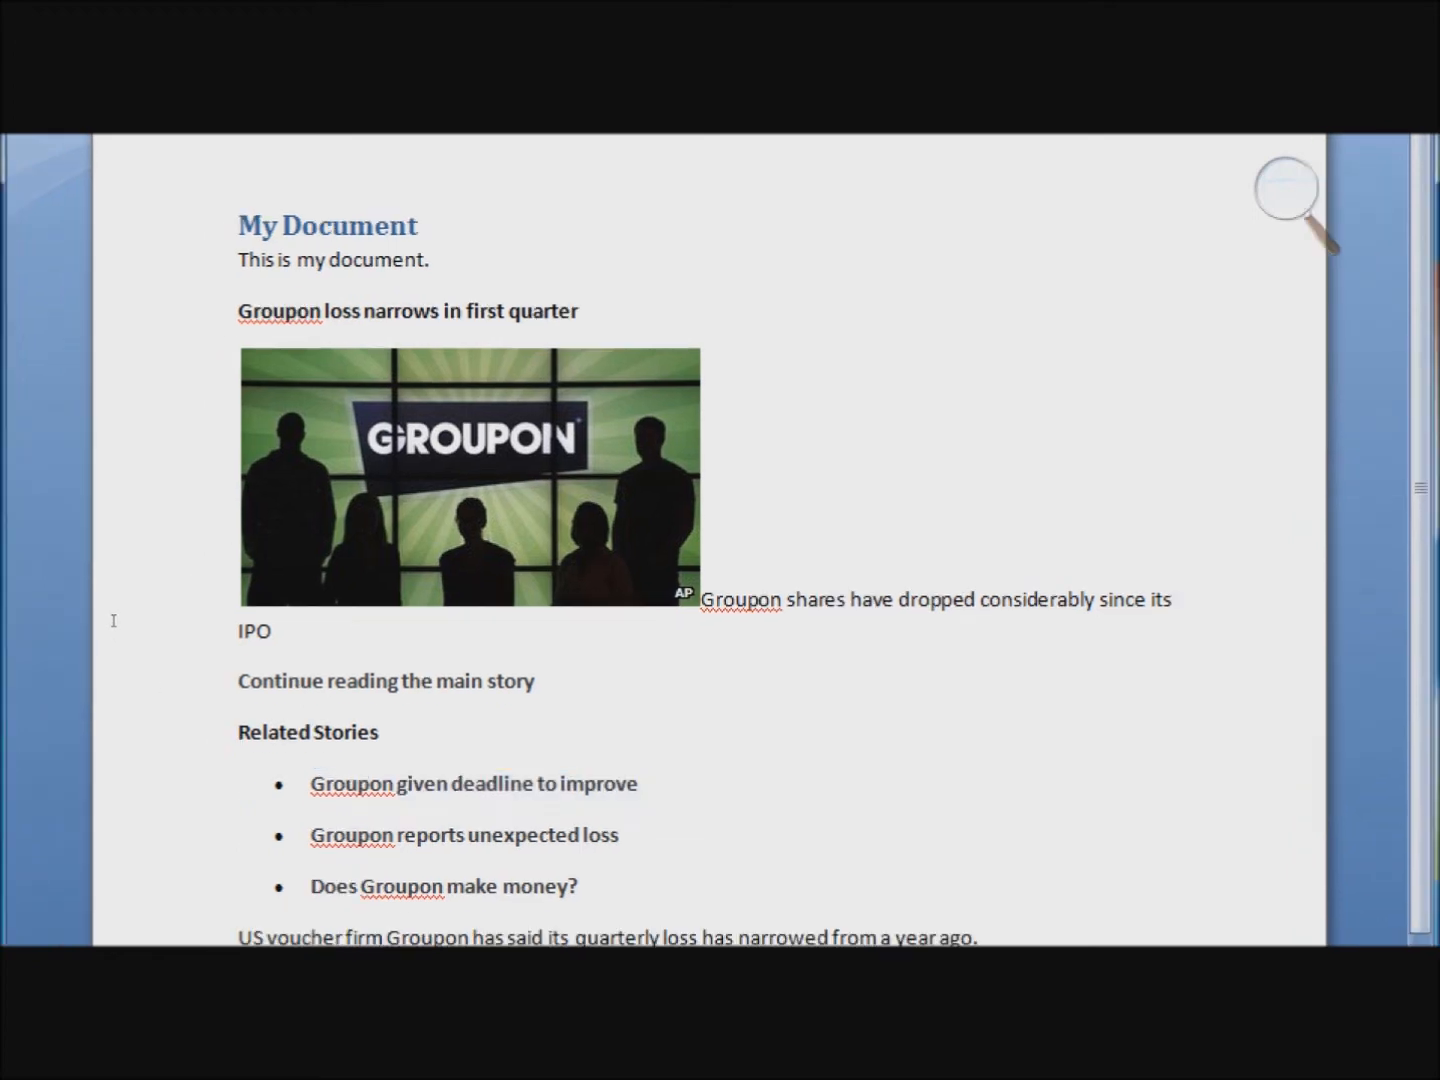
pyautogui.scroll(-5, 213, 941)
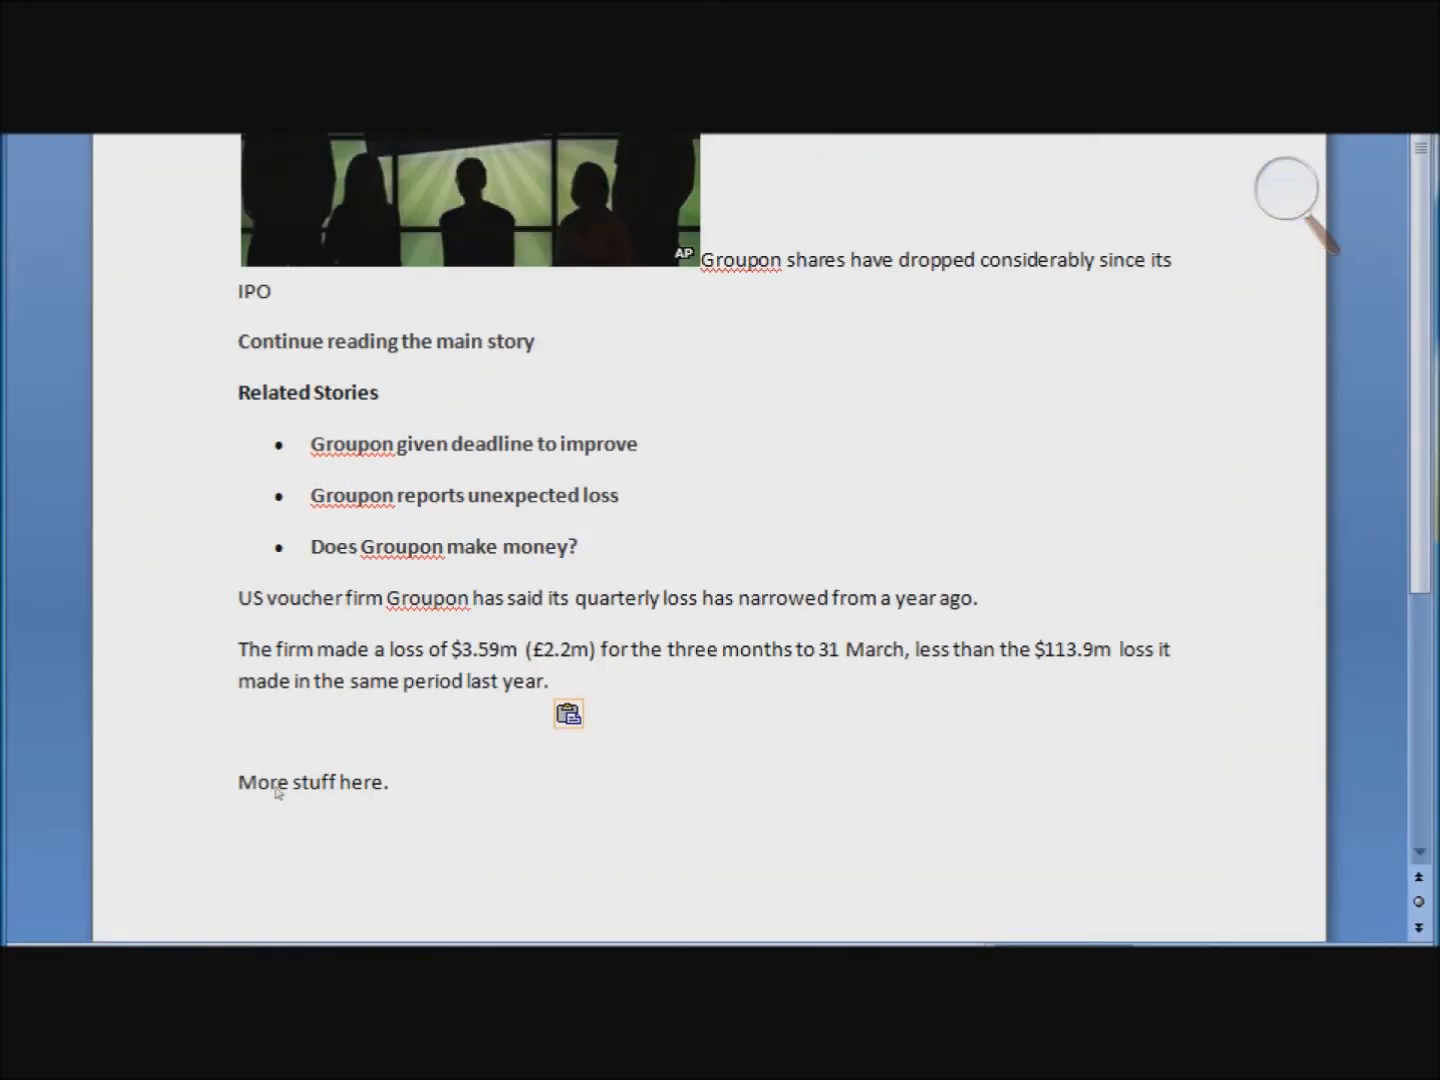
pyautogui.click(588, 715)
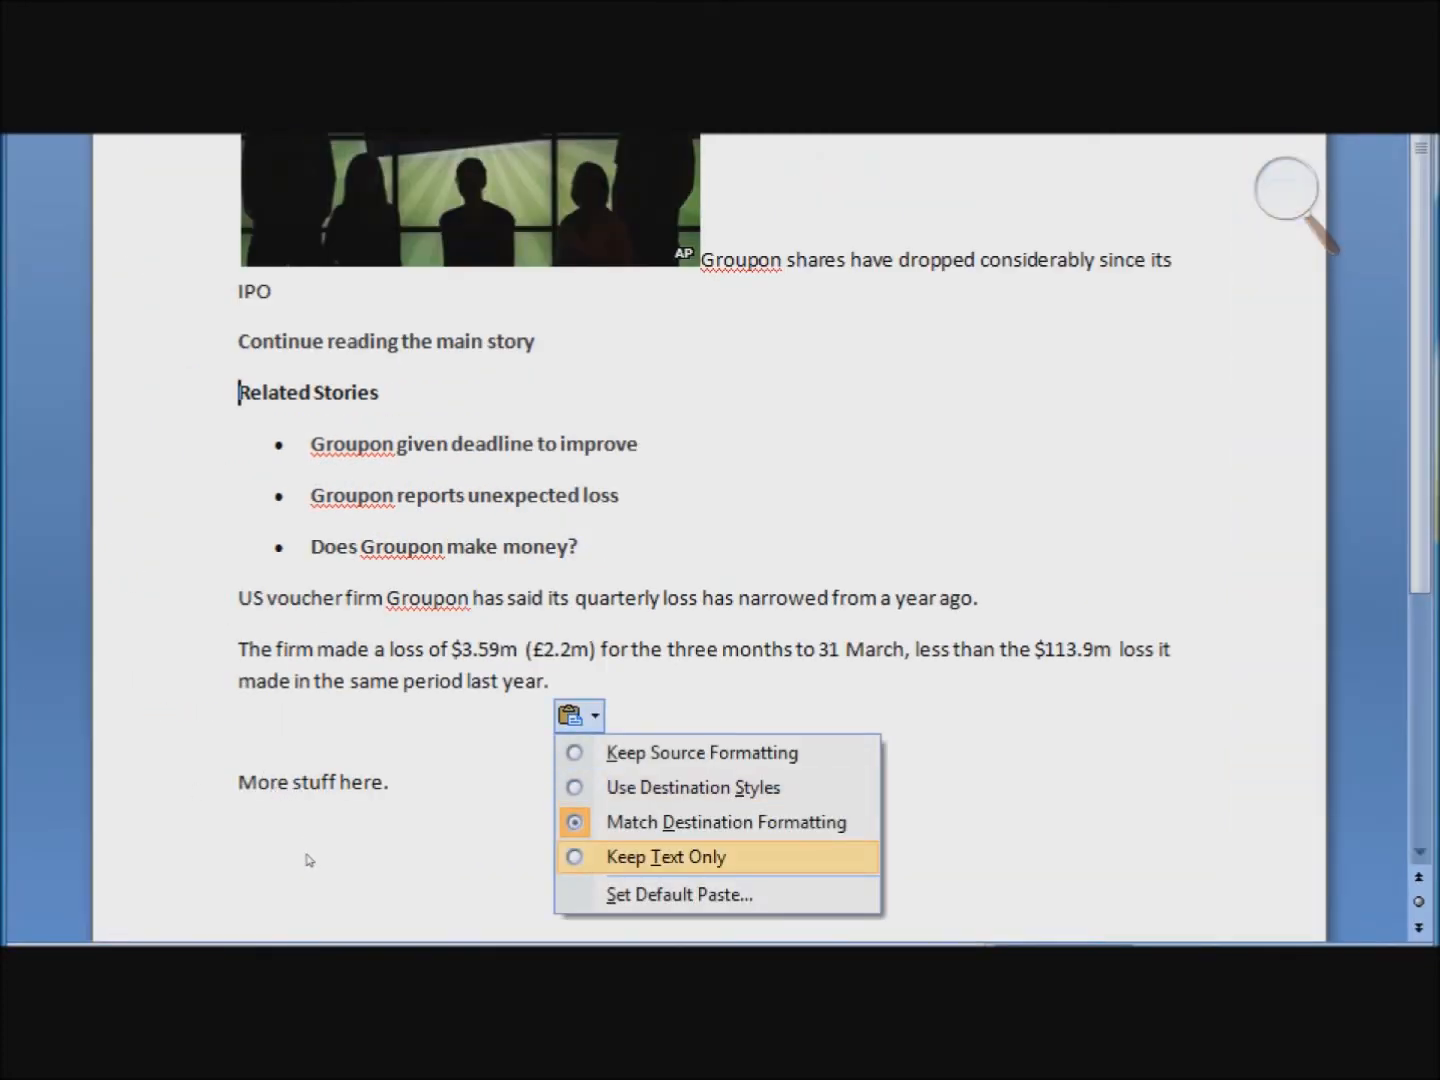
pyautogui.click(666, 856)
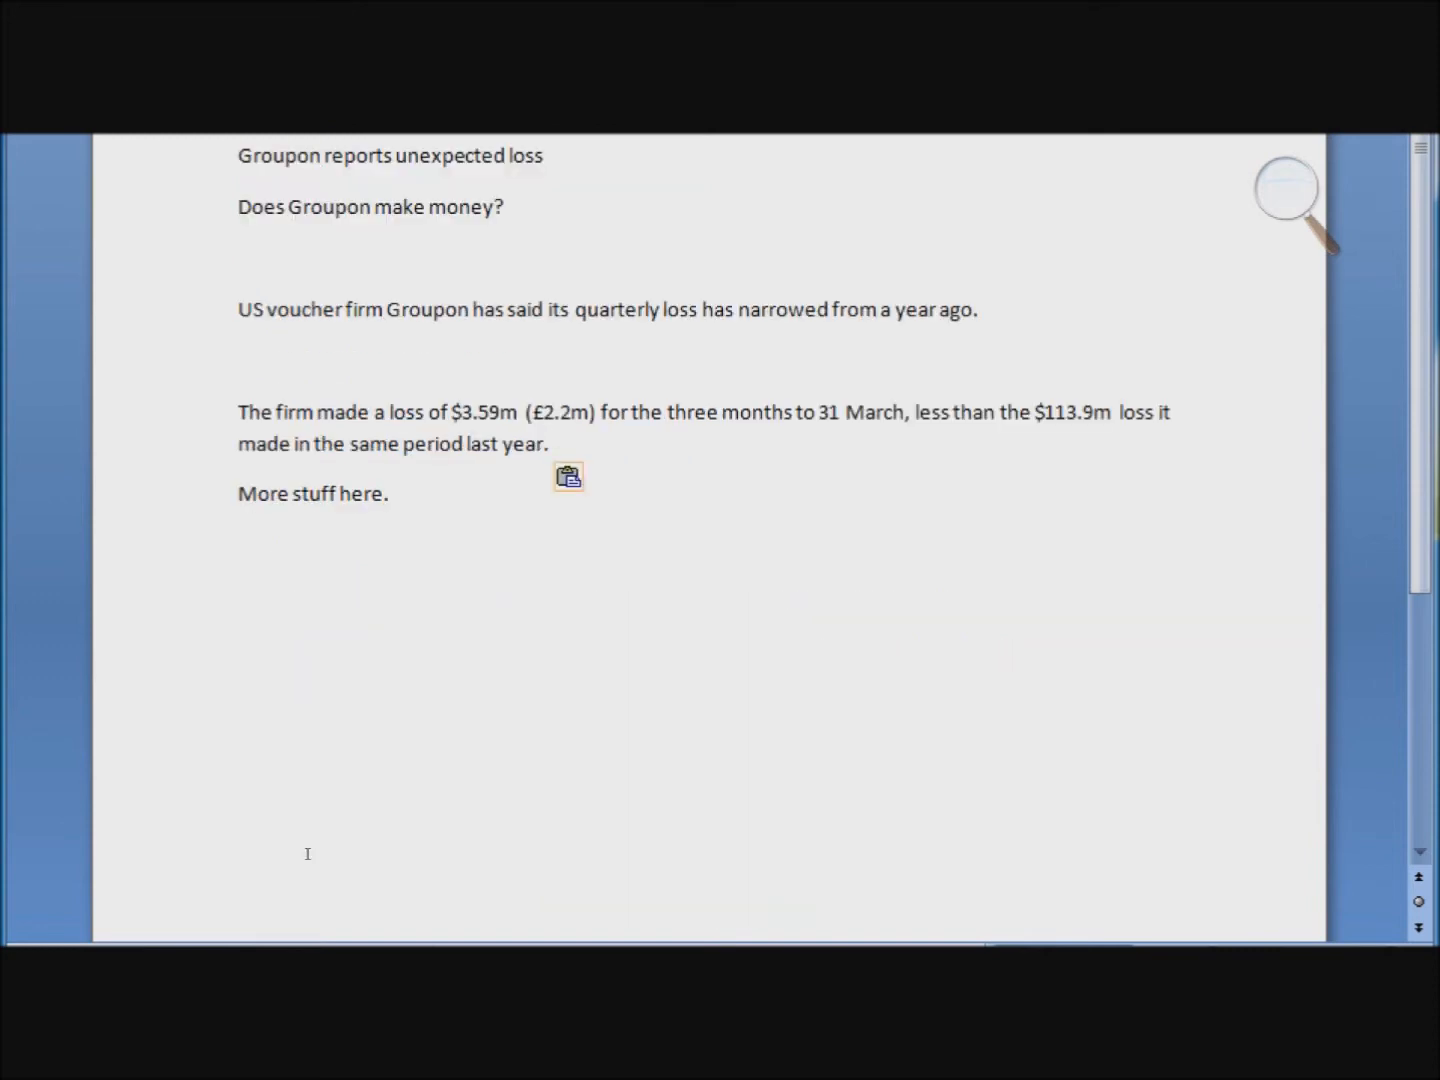
pyautogui.scroll(5, 238, 600)
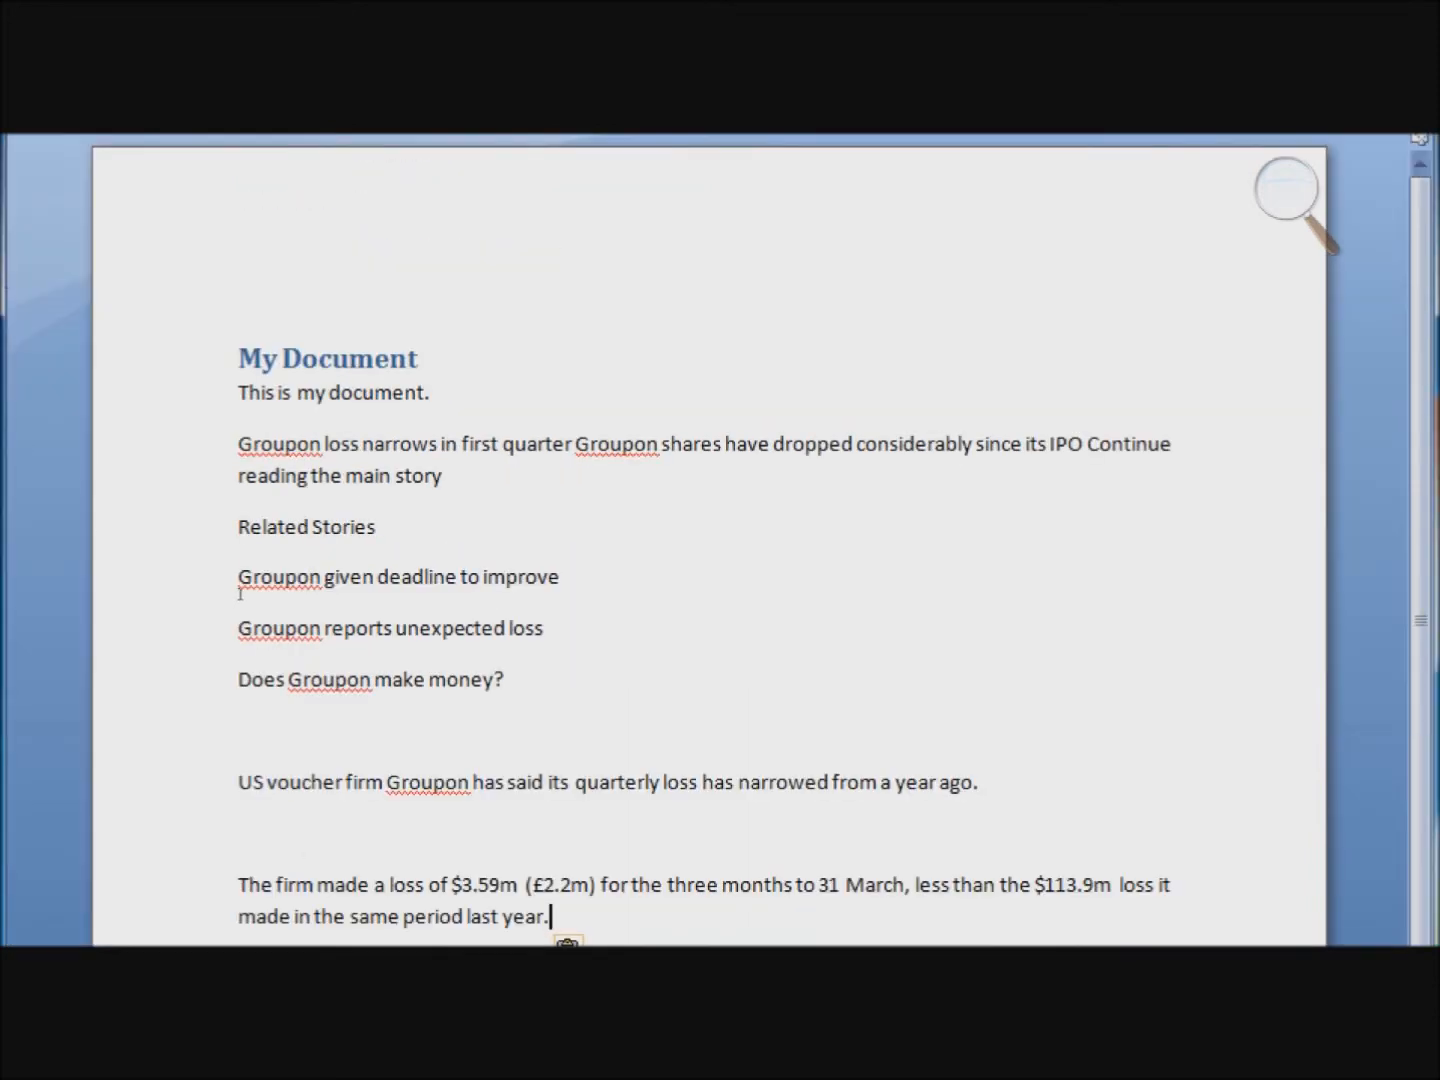
pyautogui.click(239, 731)
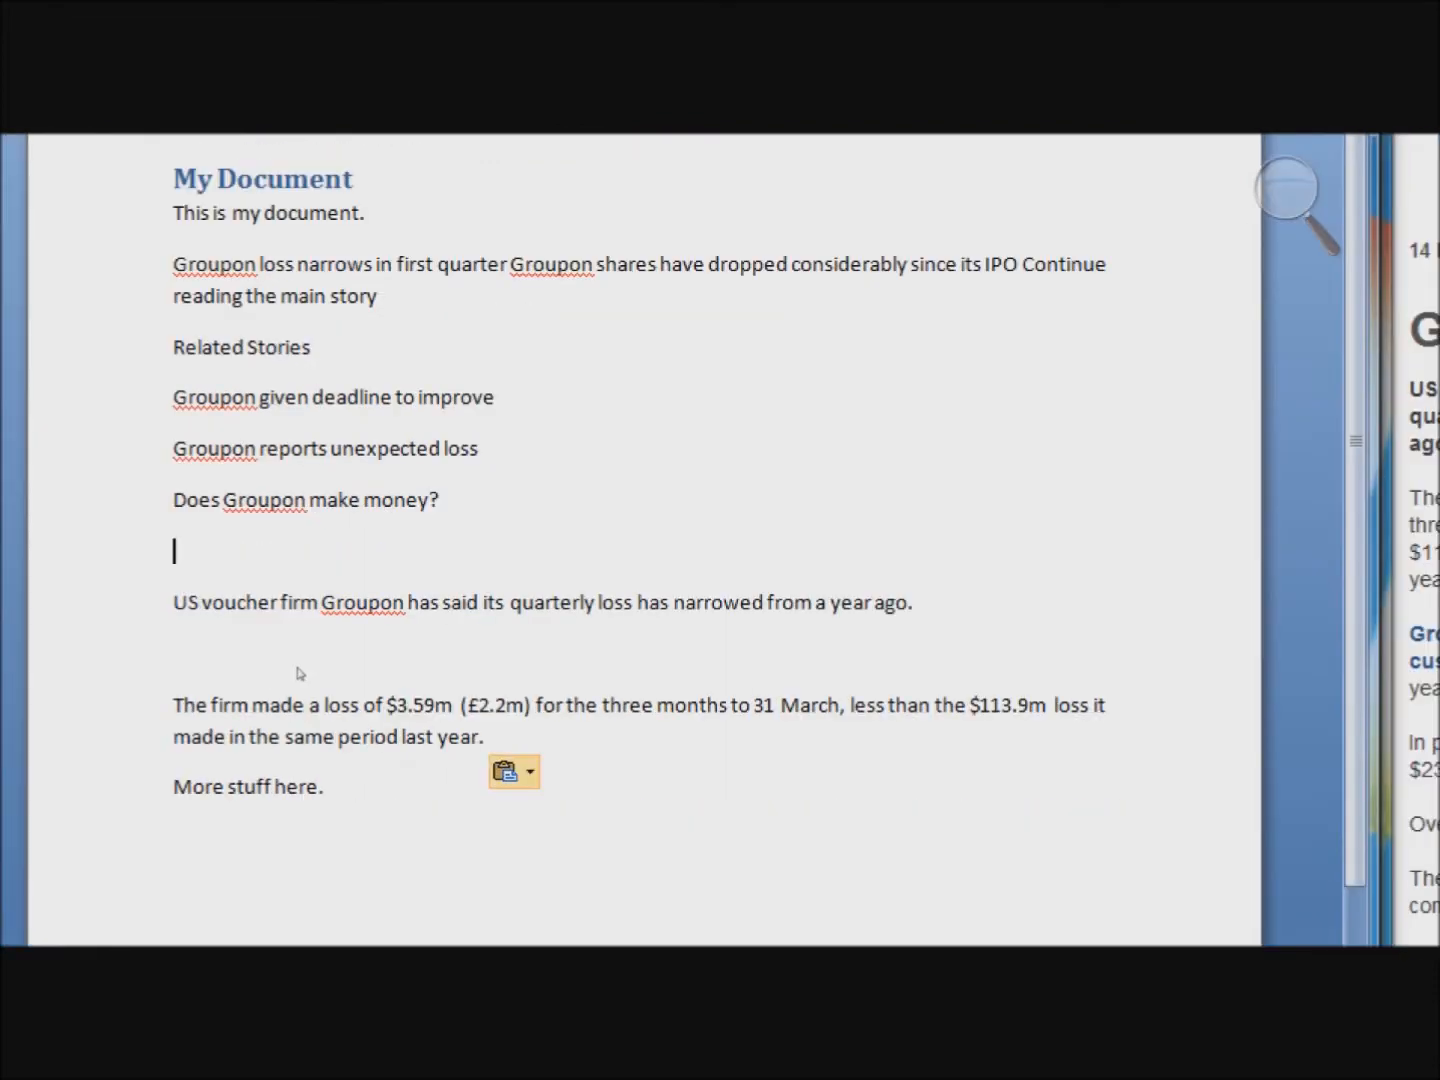
pyautogui.click(514, 771)
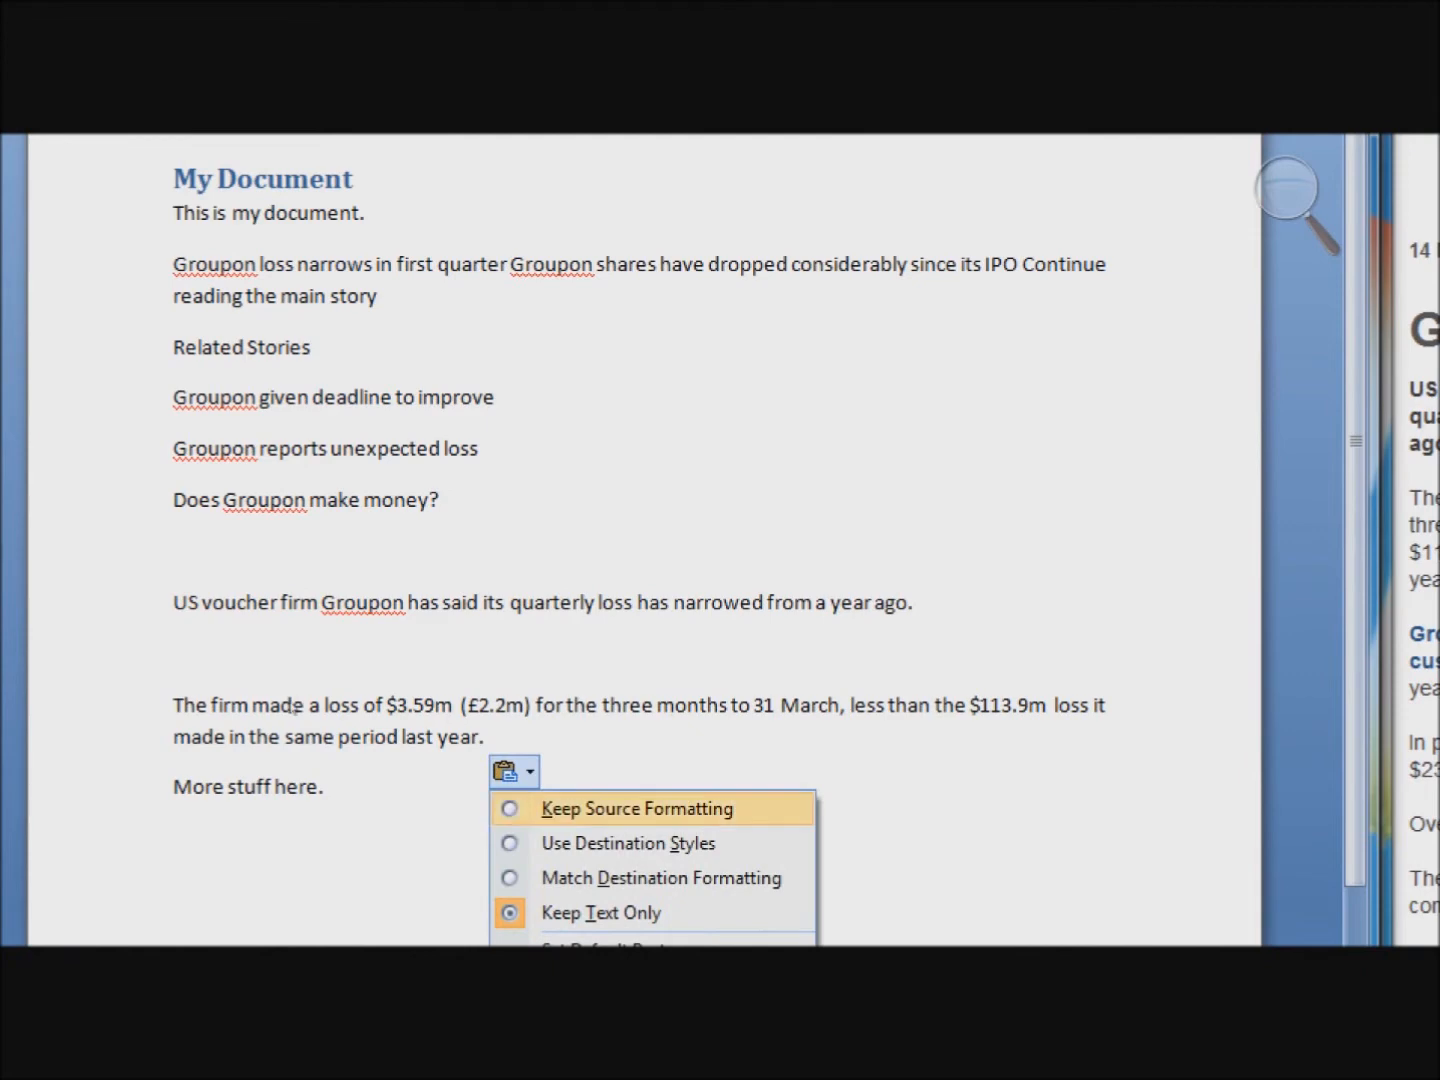
pyautogui.press('Down')
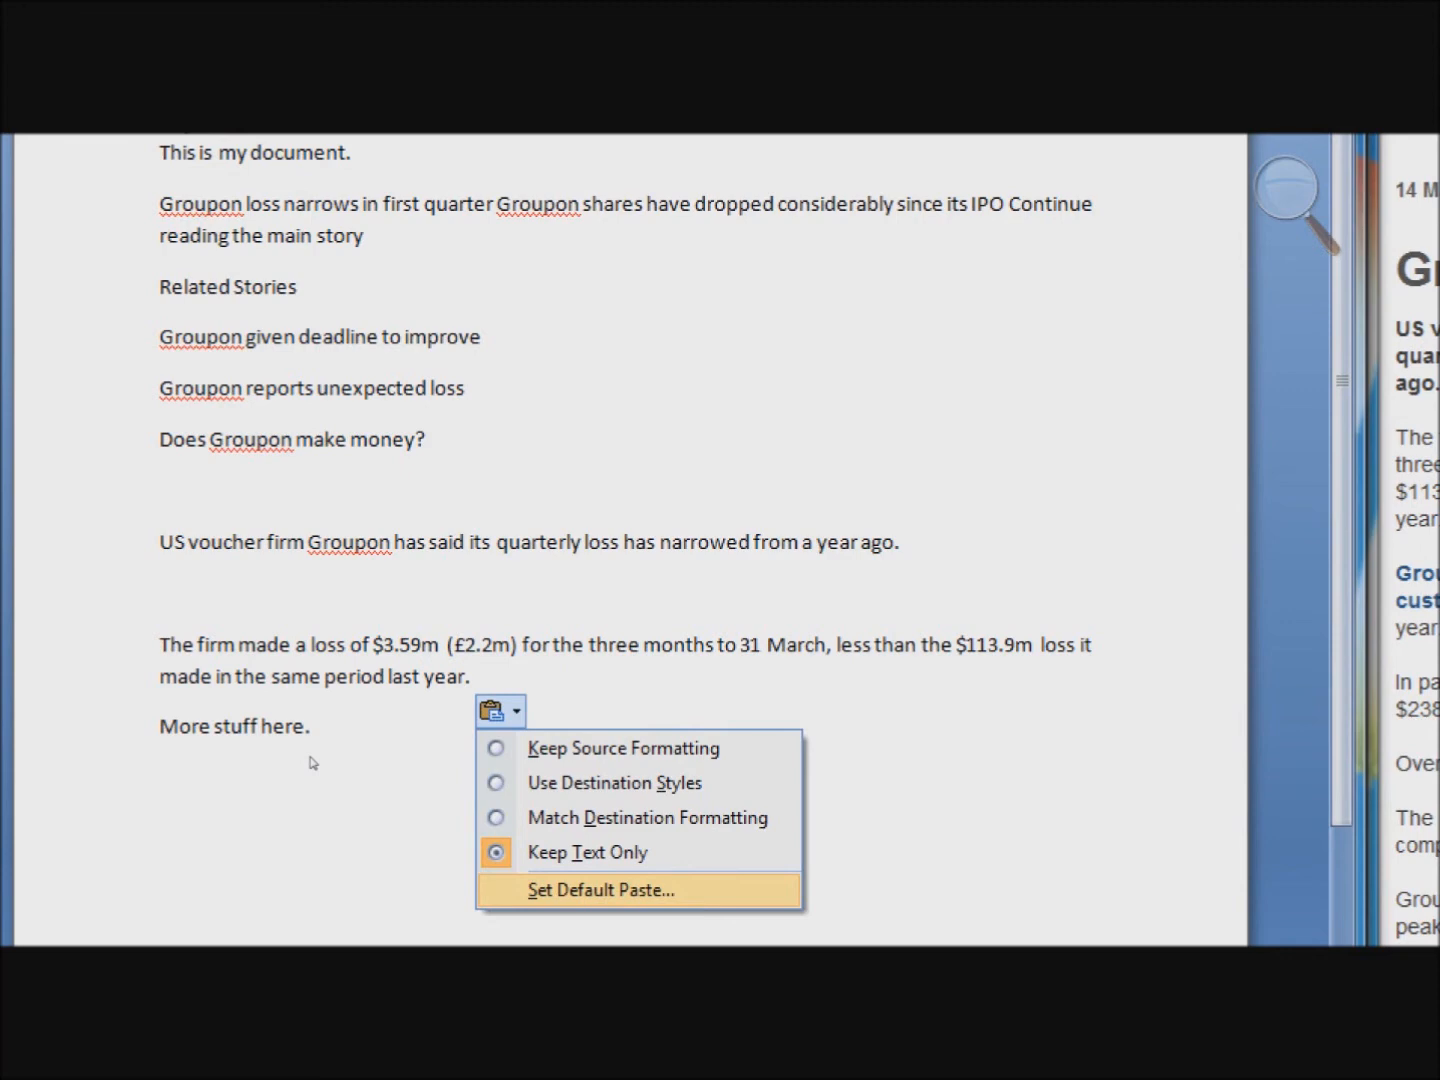
pyautogui.click(260, 542)
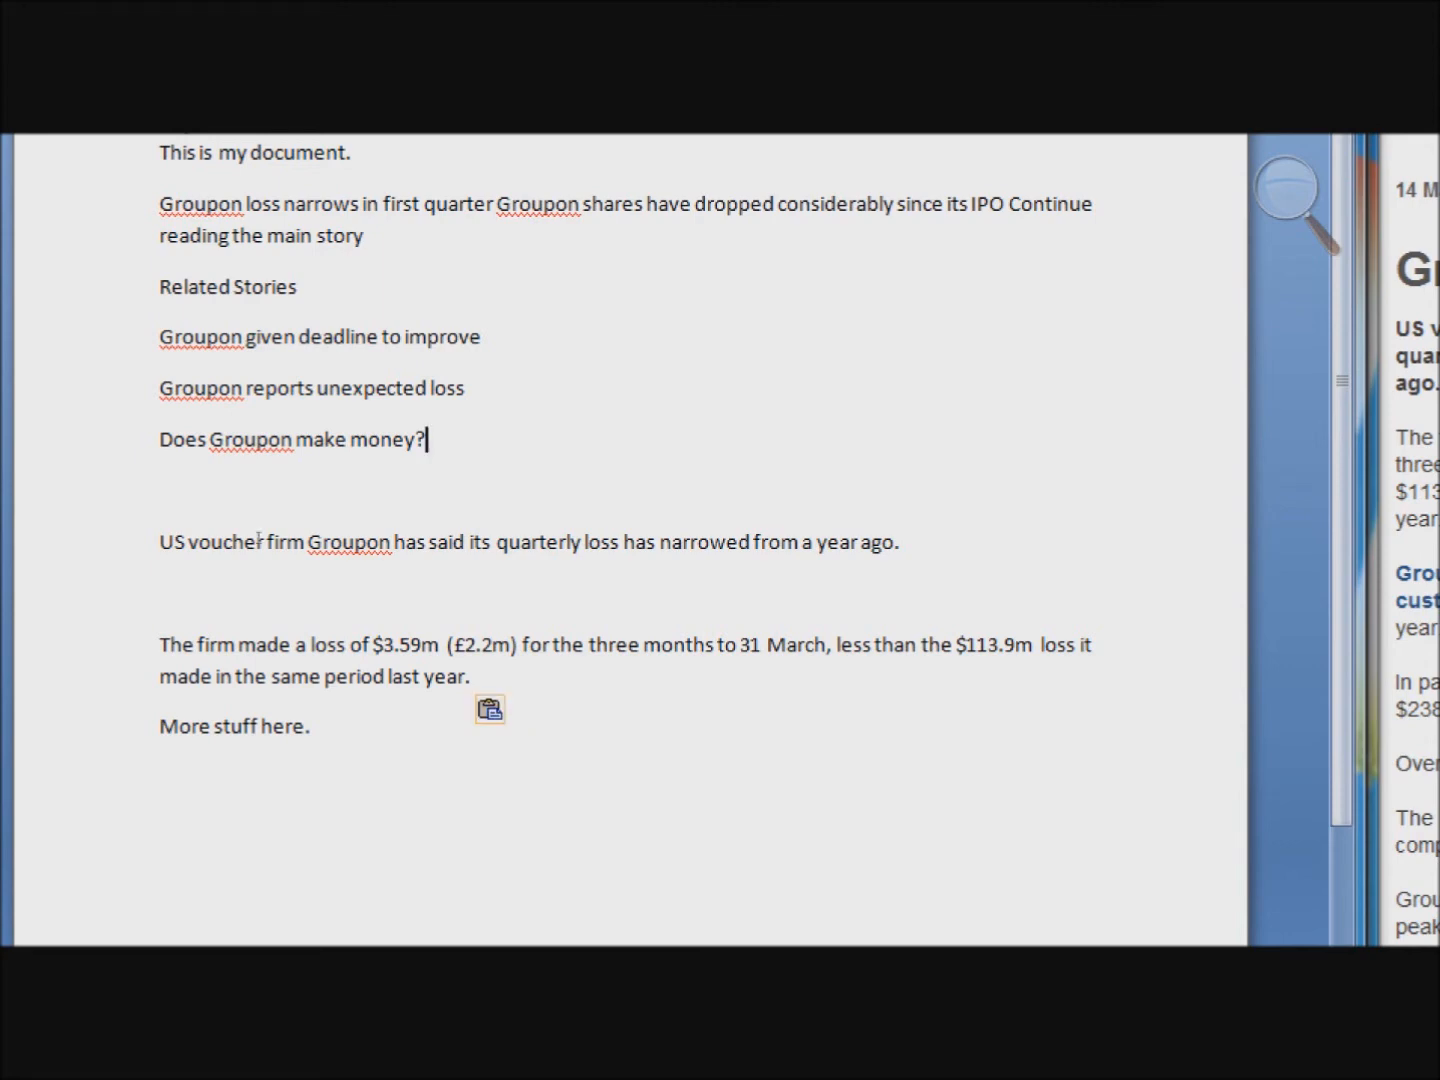
# Step: Undo the text-only paste and paste the article excerpt again with the default formatting
pyautogui.hotkey('ctrl', 'z')
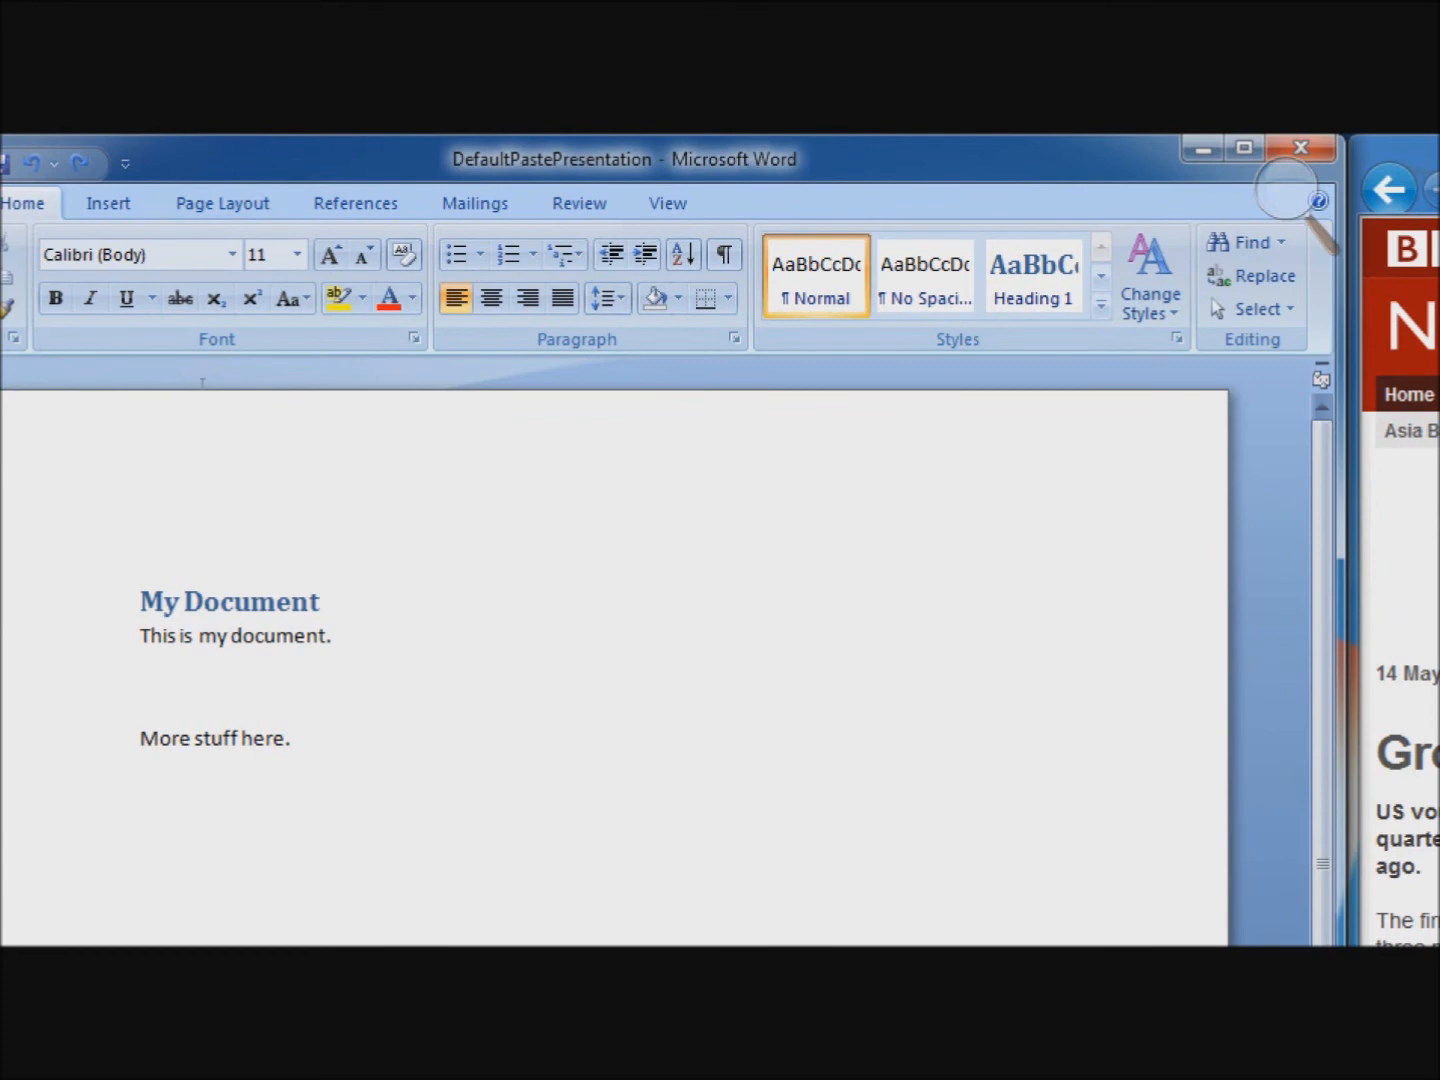
pyautogui.hotkey('ctrl', 'v')
pyautogui.scroll(-3, 238, 410)
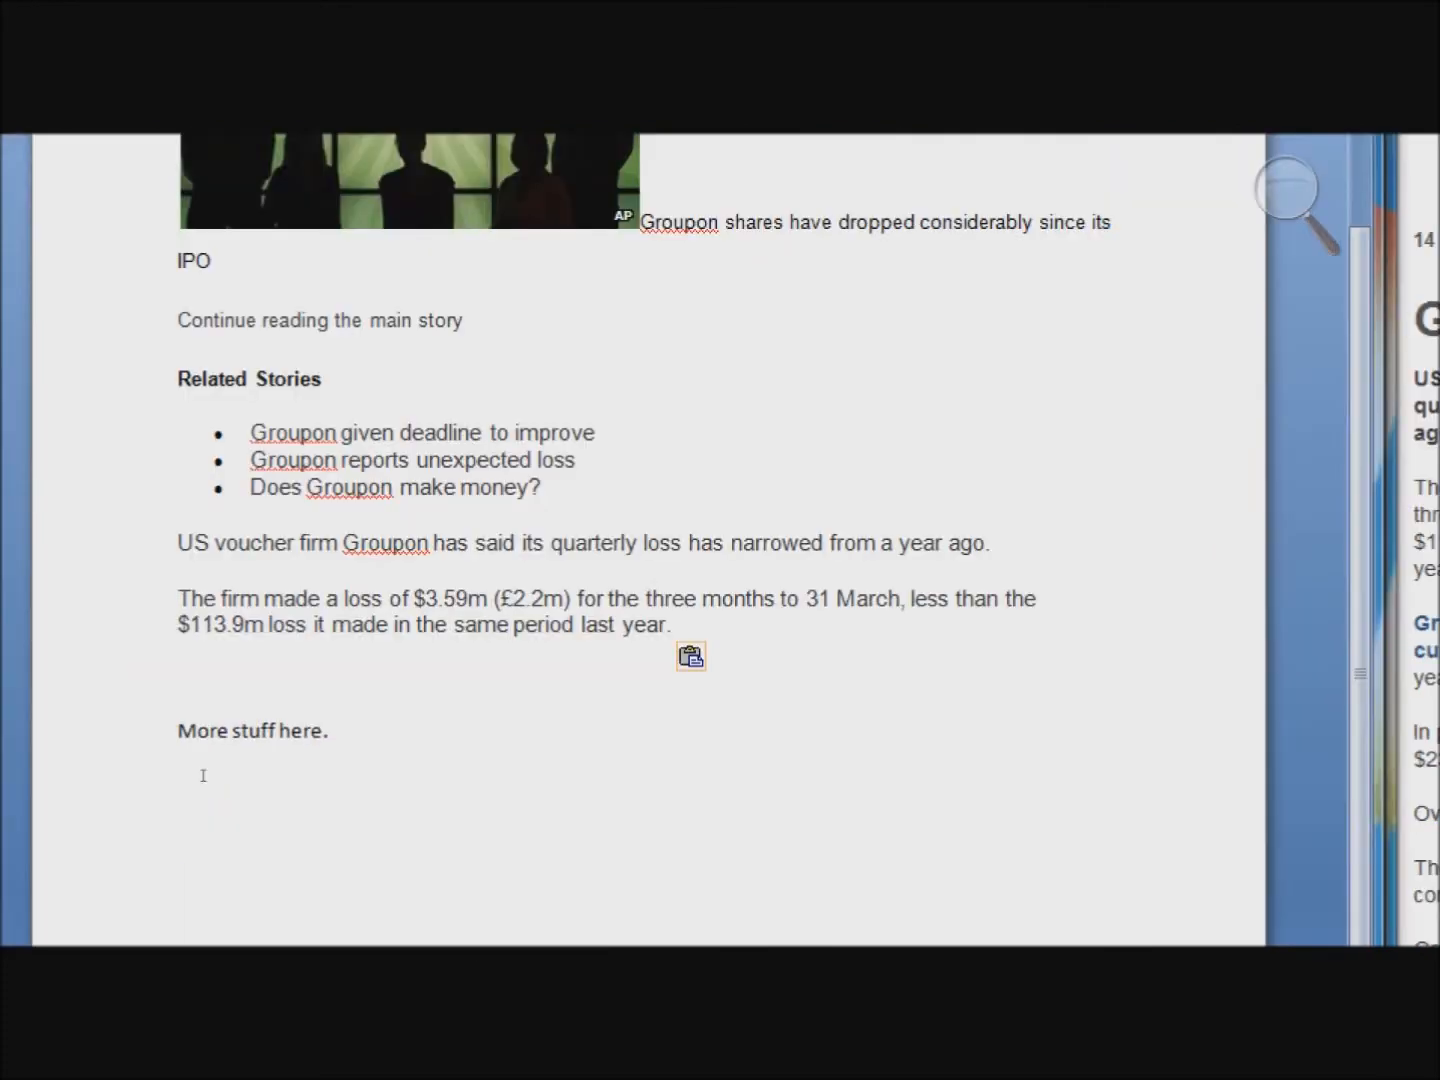
# Step: Set the default for pasting from other programs to Keep Text Only and confirm the Word options
pyautogui.click(697, 657)
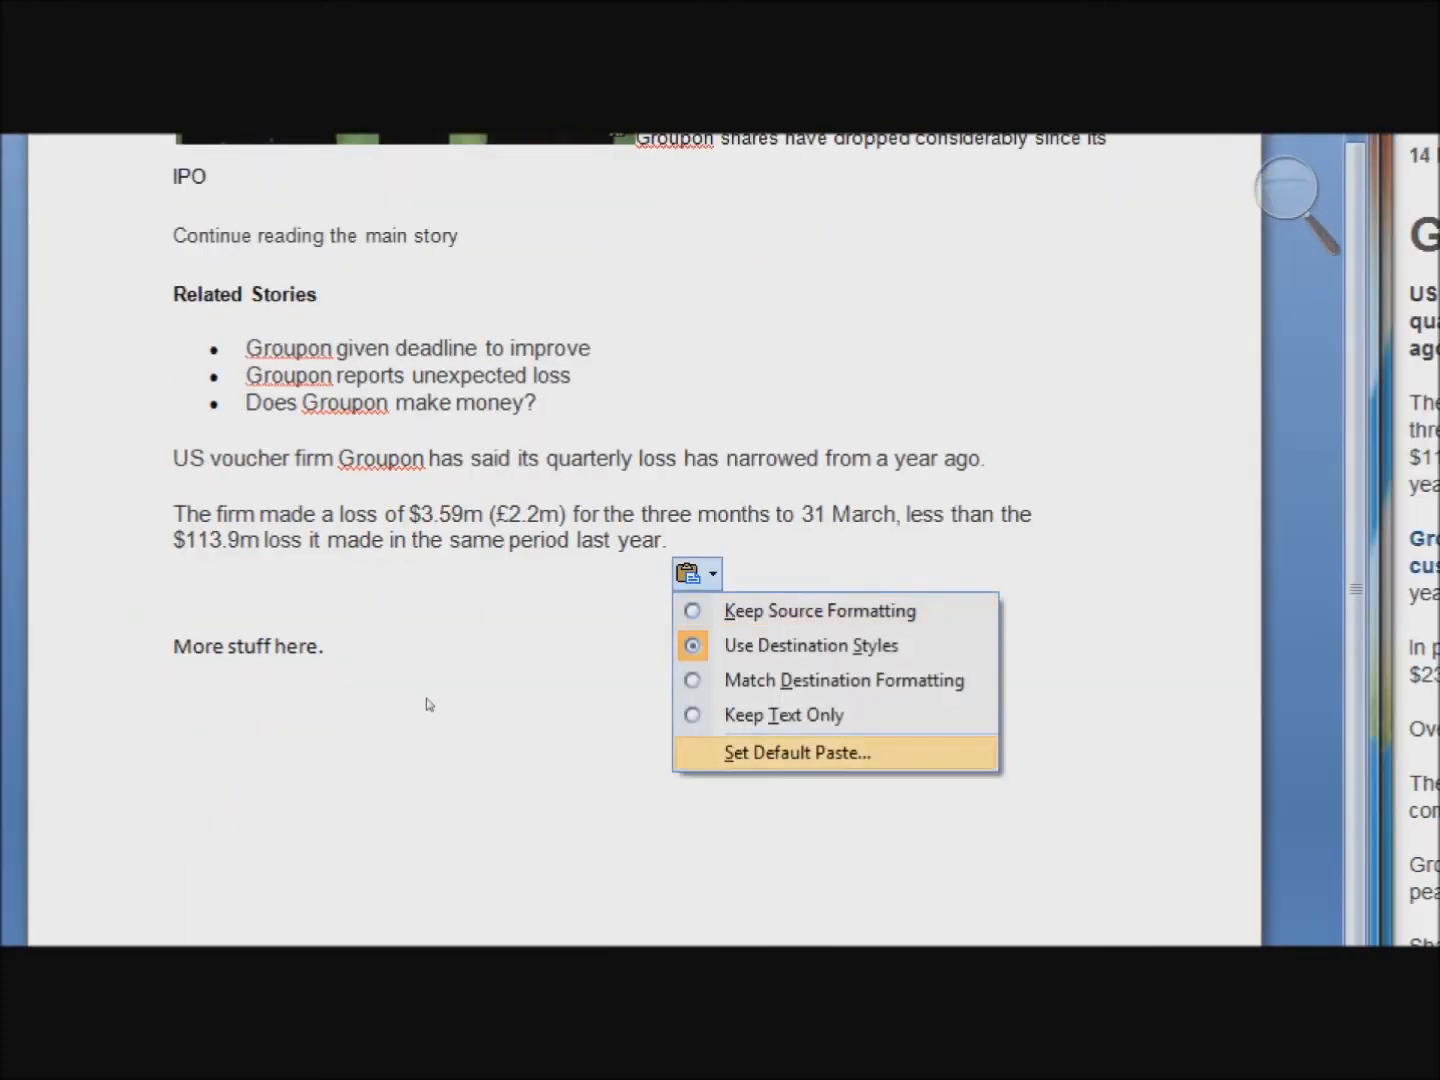
pyautogui.press('Return')
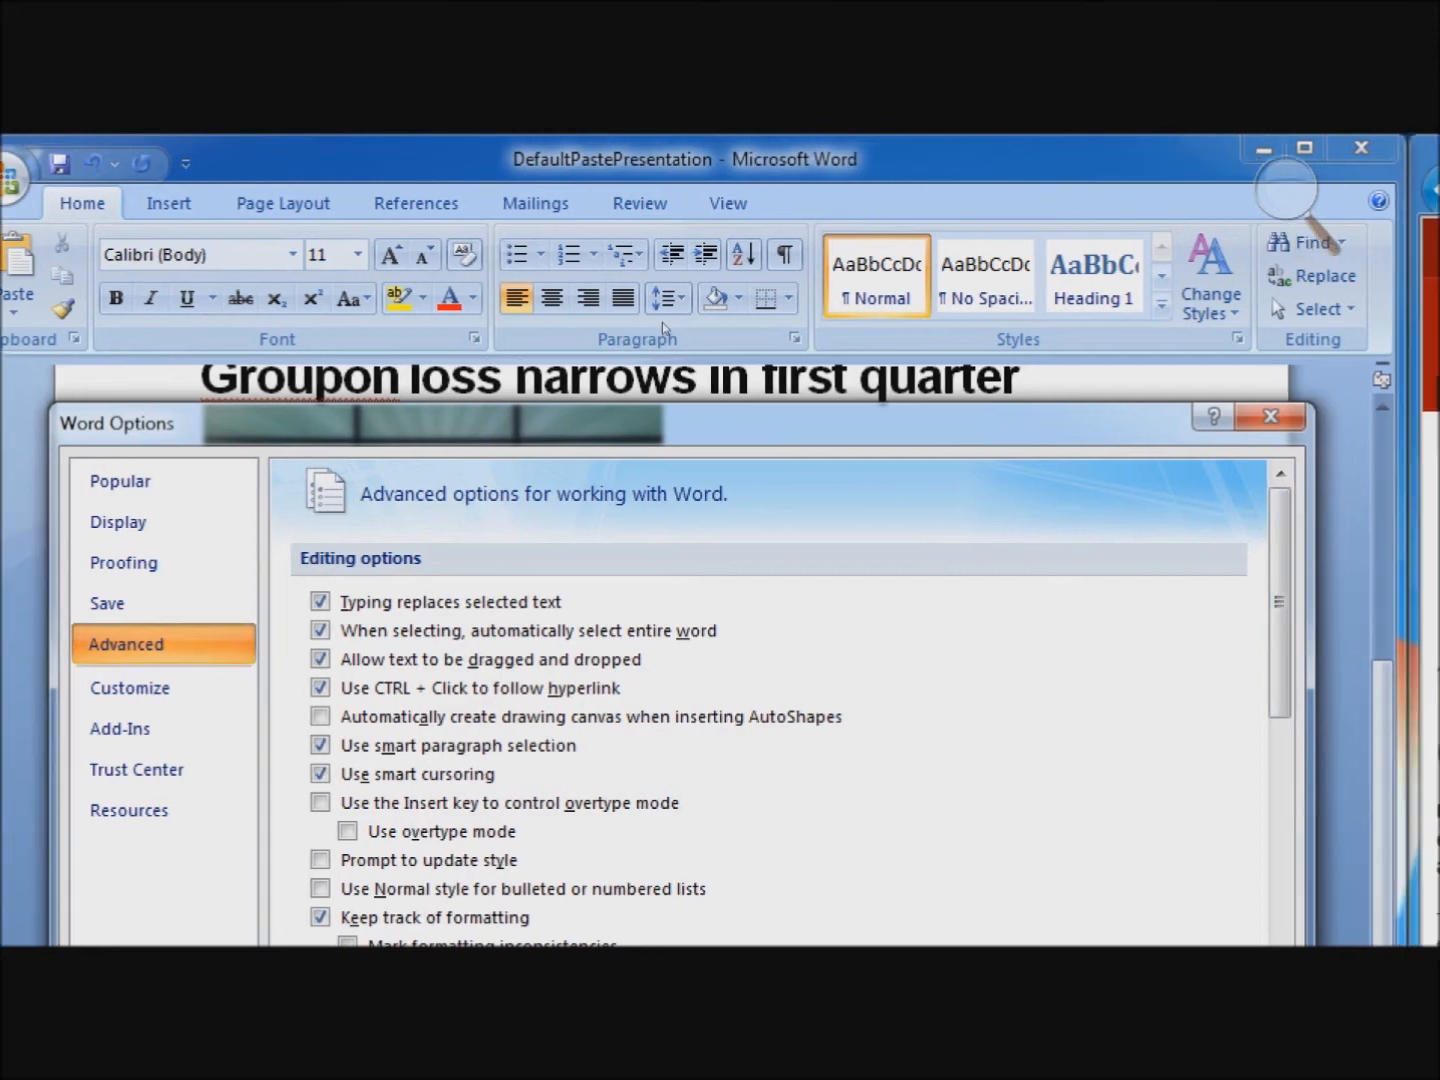
pyautogui.scroll(-5, 655, 335)
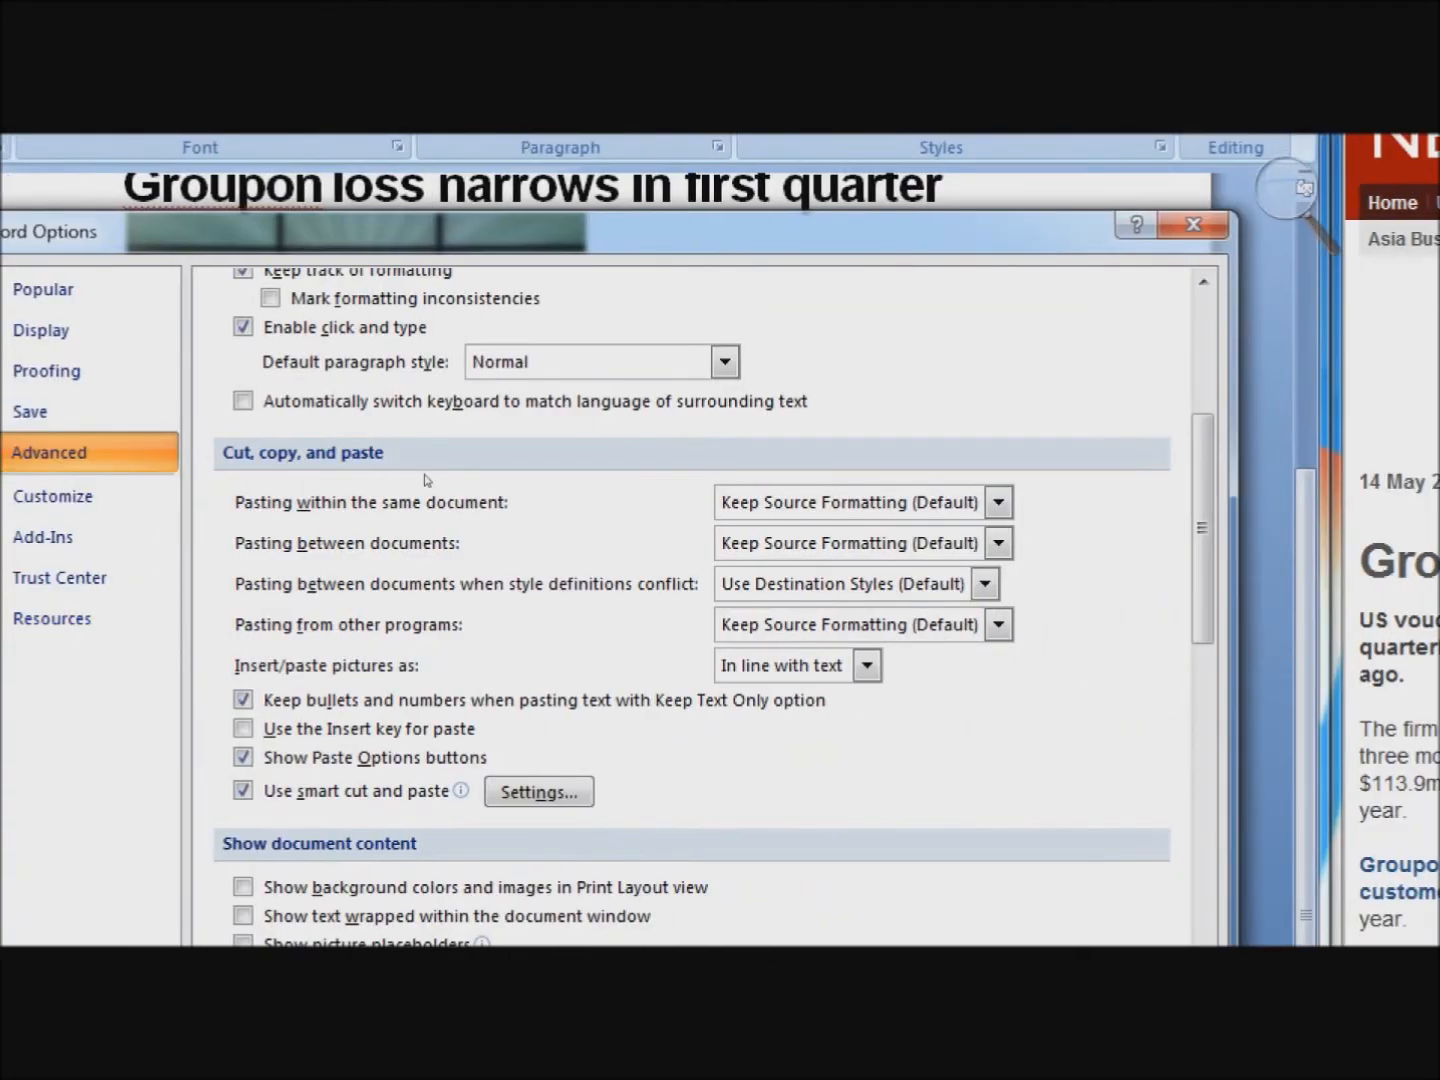
pyautogui.click(448, 625)
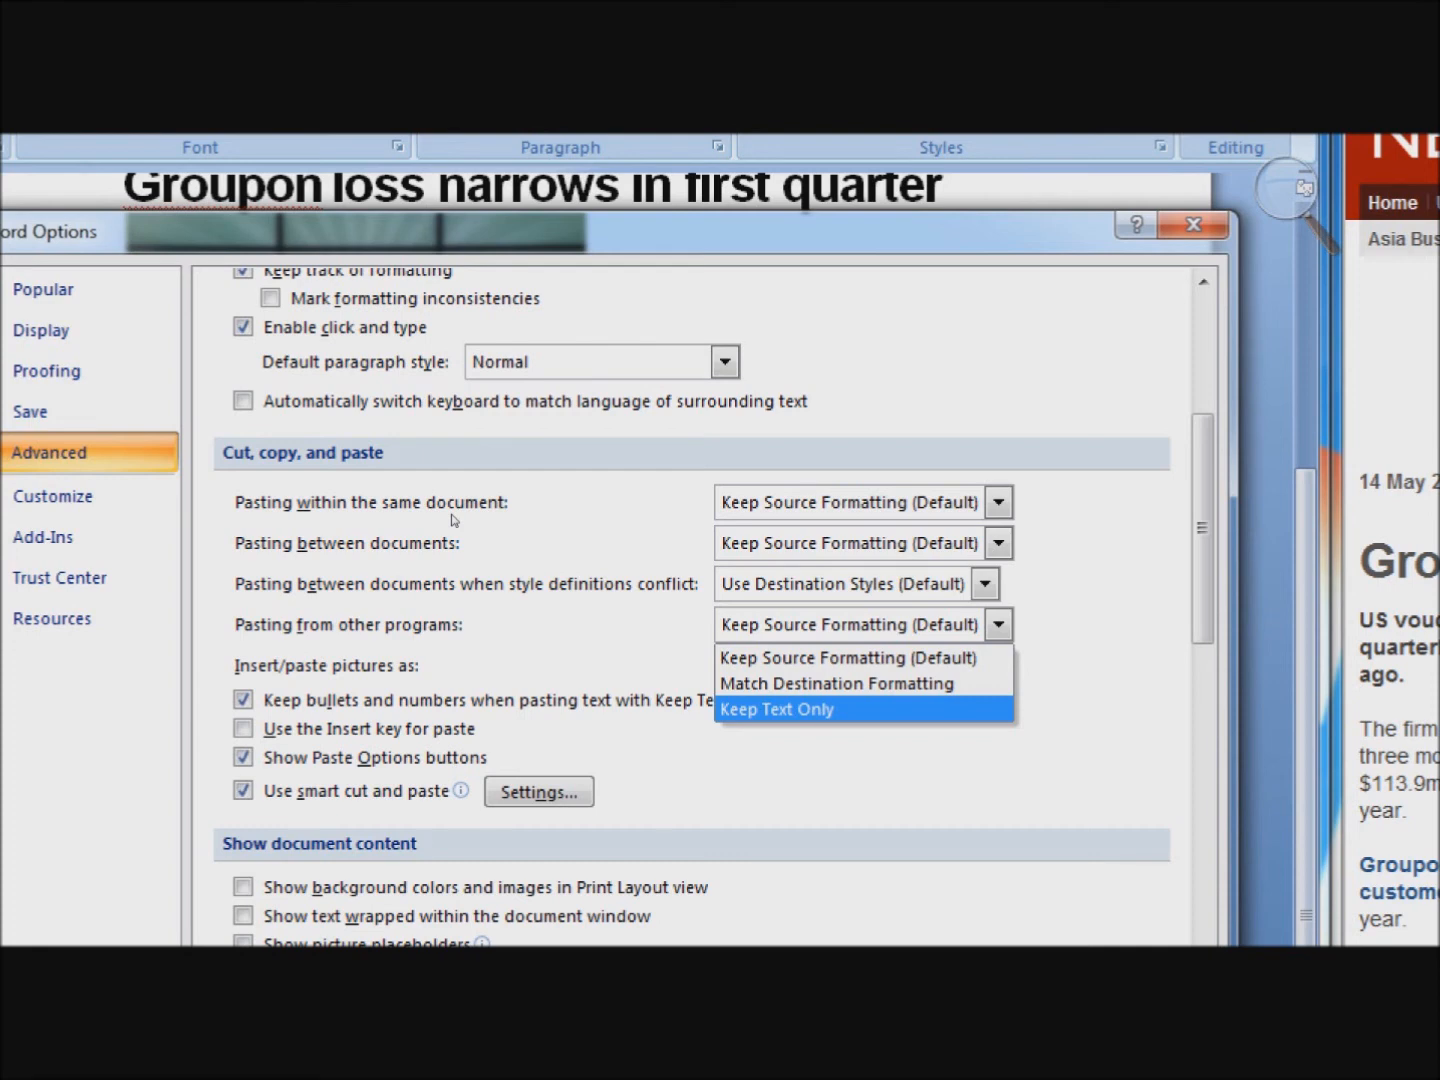
pyautogui.press('Return')
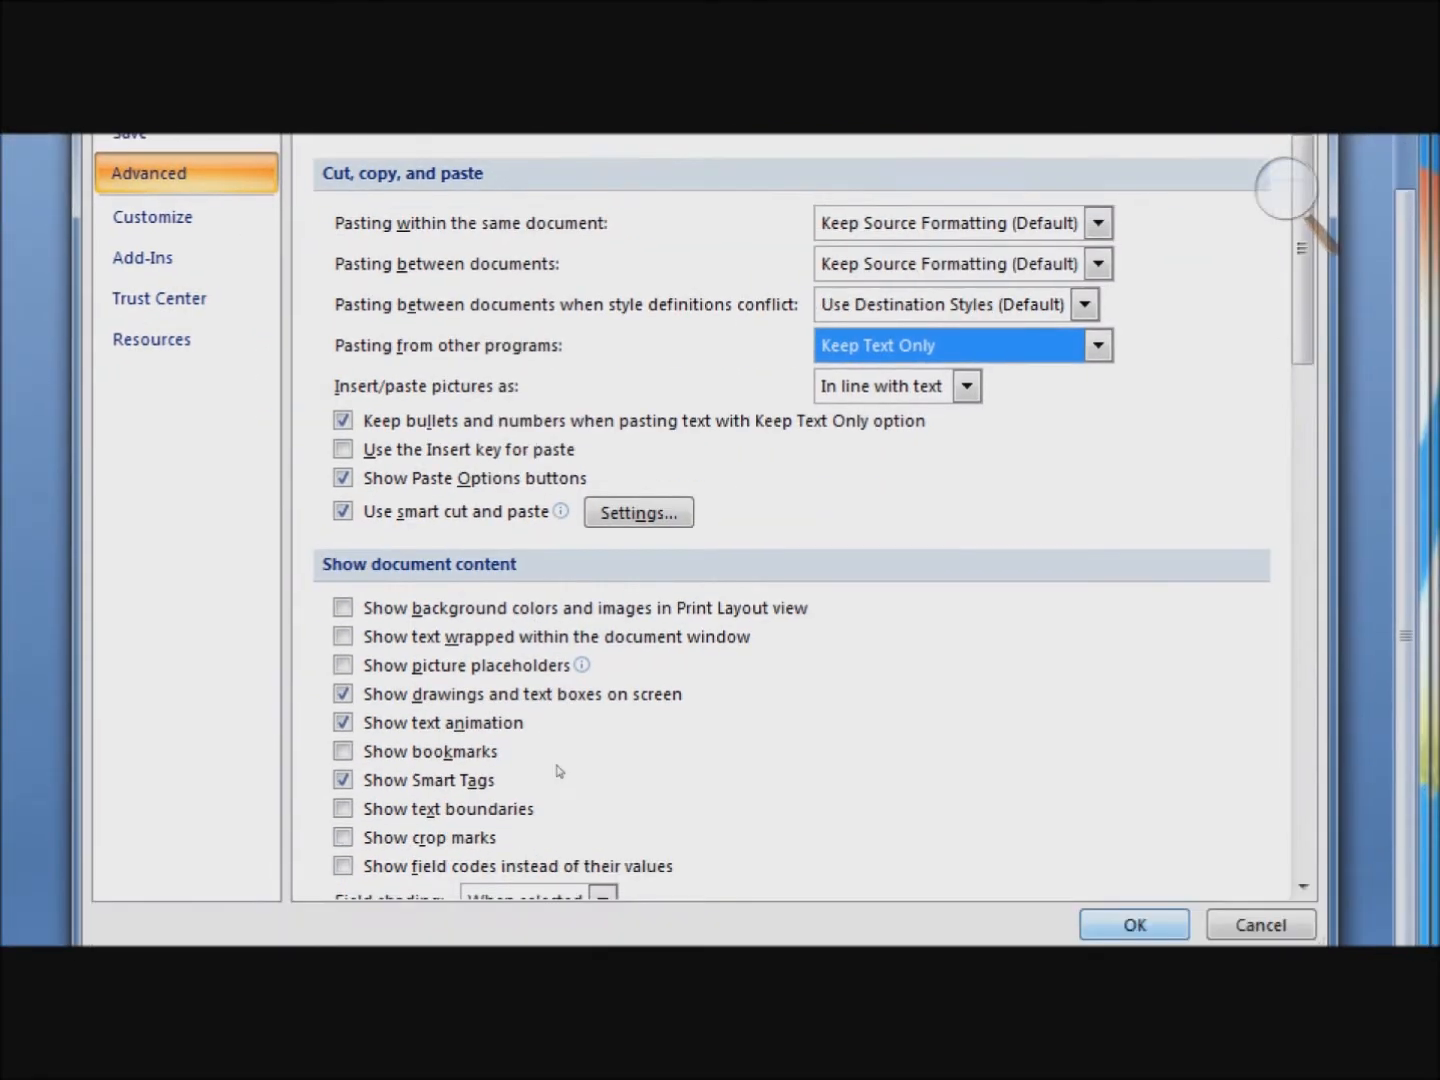
pyautogui.press('Return')
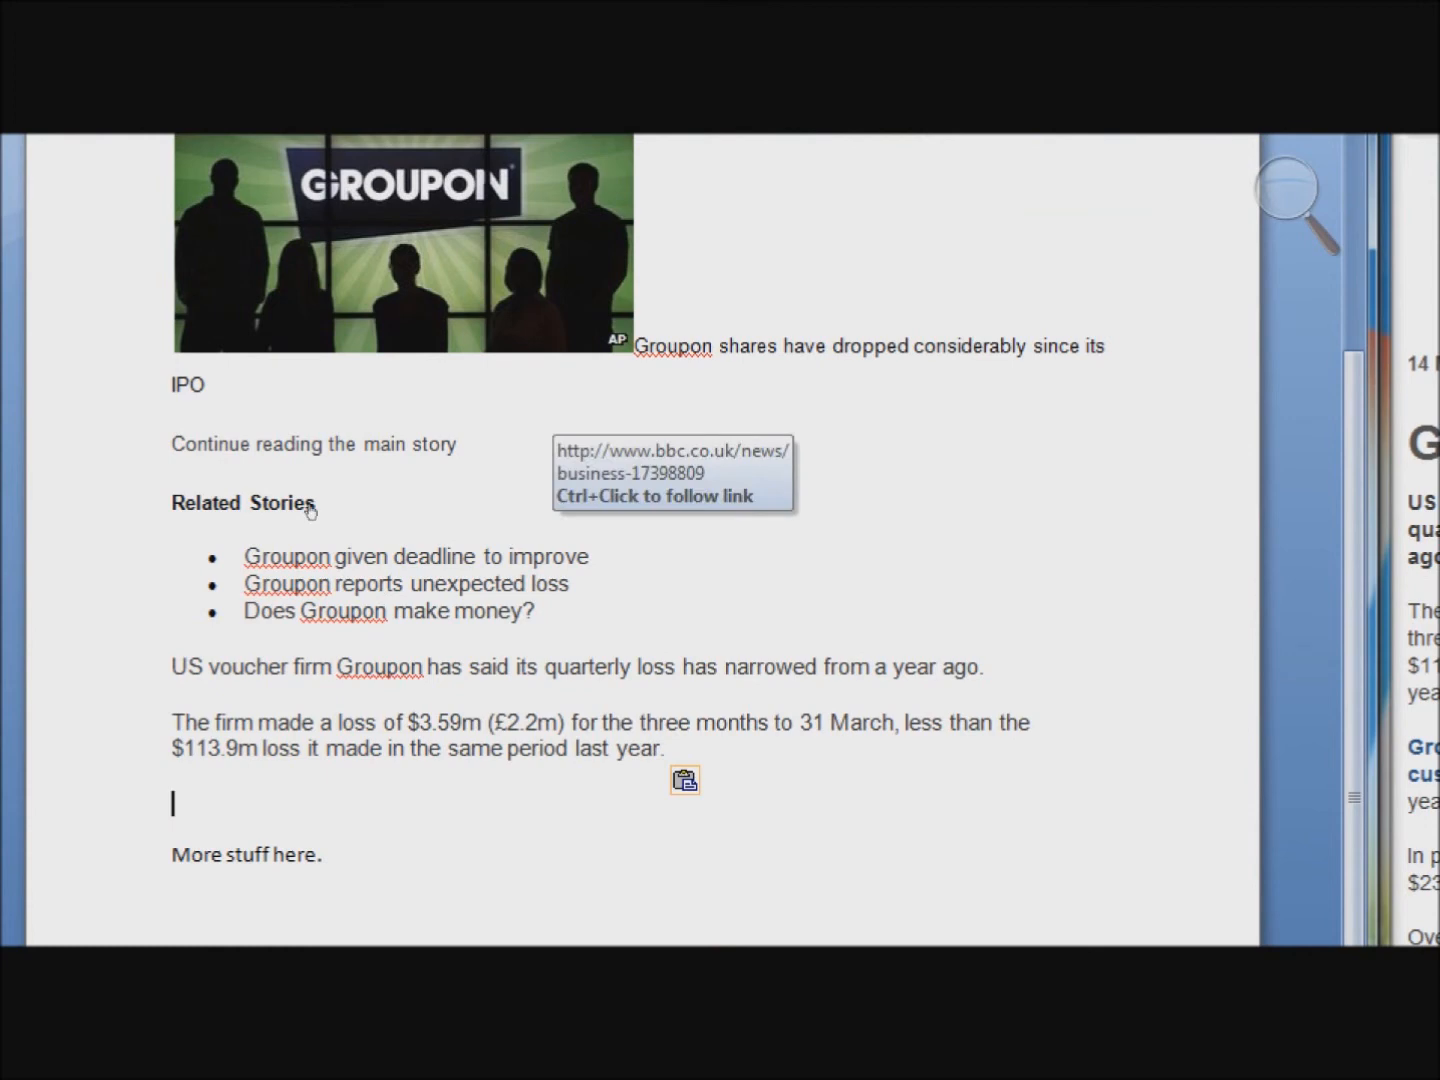
# Step: Undo the formatted paste, and paste a fresh copy of the article excerpt, headline through second paragraph, above "More stuff here."
pyautogui.hotkey('ctrl', 'z')
pyautogui.scroll(2, 640, 600)
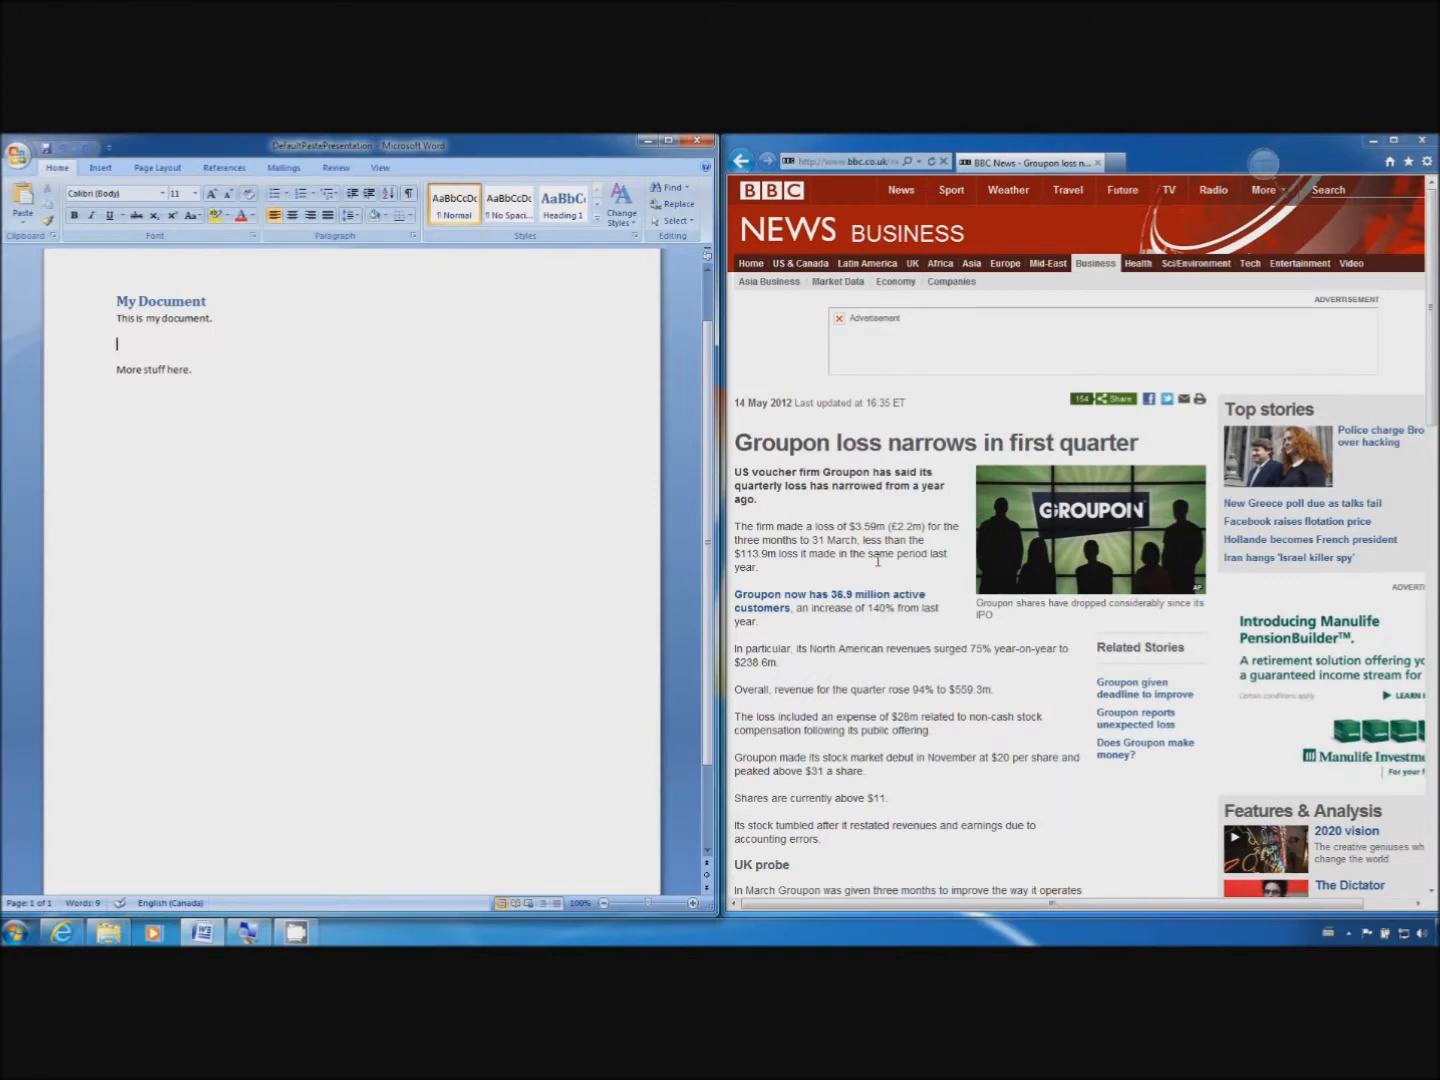
pyautogui.moveTo(834, 757); pyautogui.dragTo(576, 511)
pyautogui.click(746, 442)
pyautogui.moveTo(743, 443); pyautogui.dragTo(821, 566)
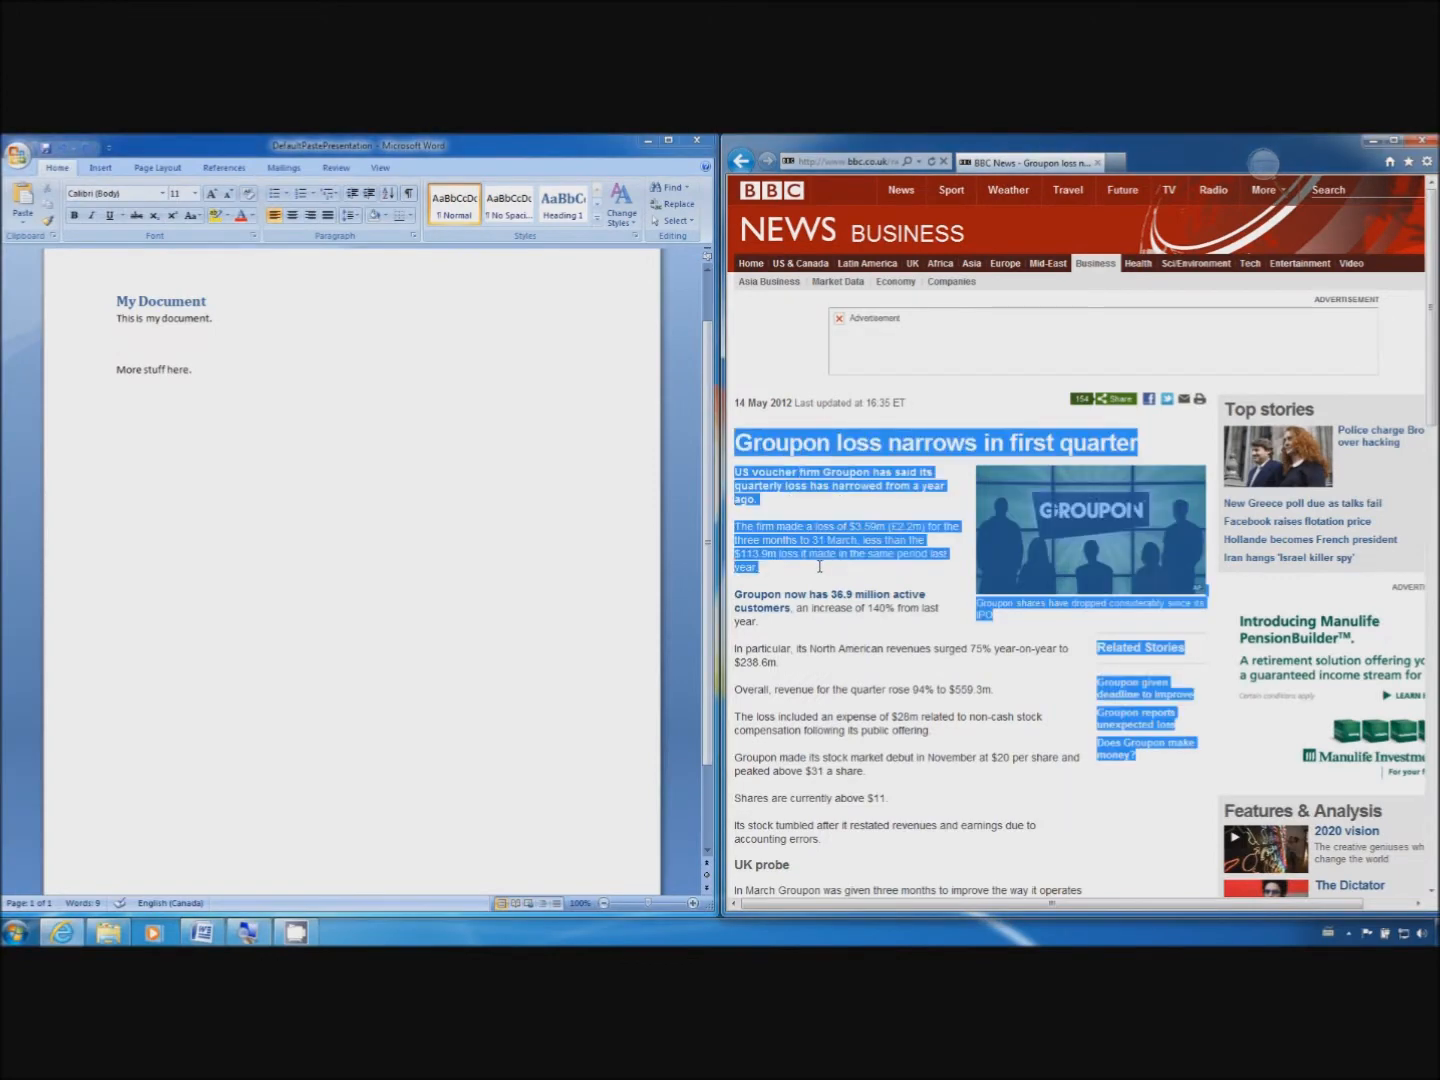
pyautogui.click(188, 352)
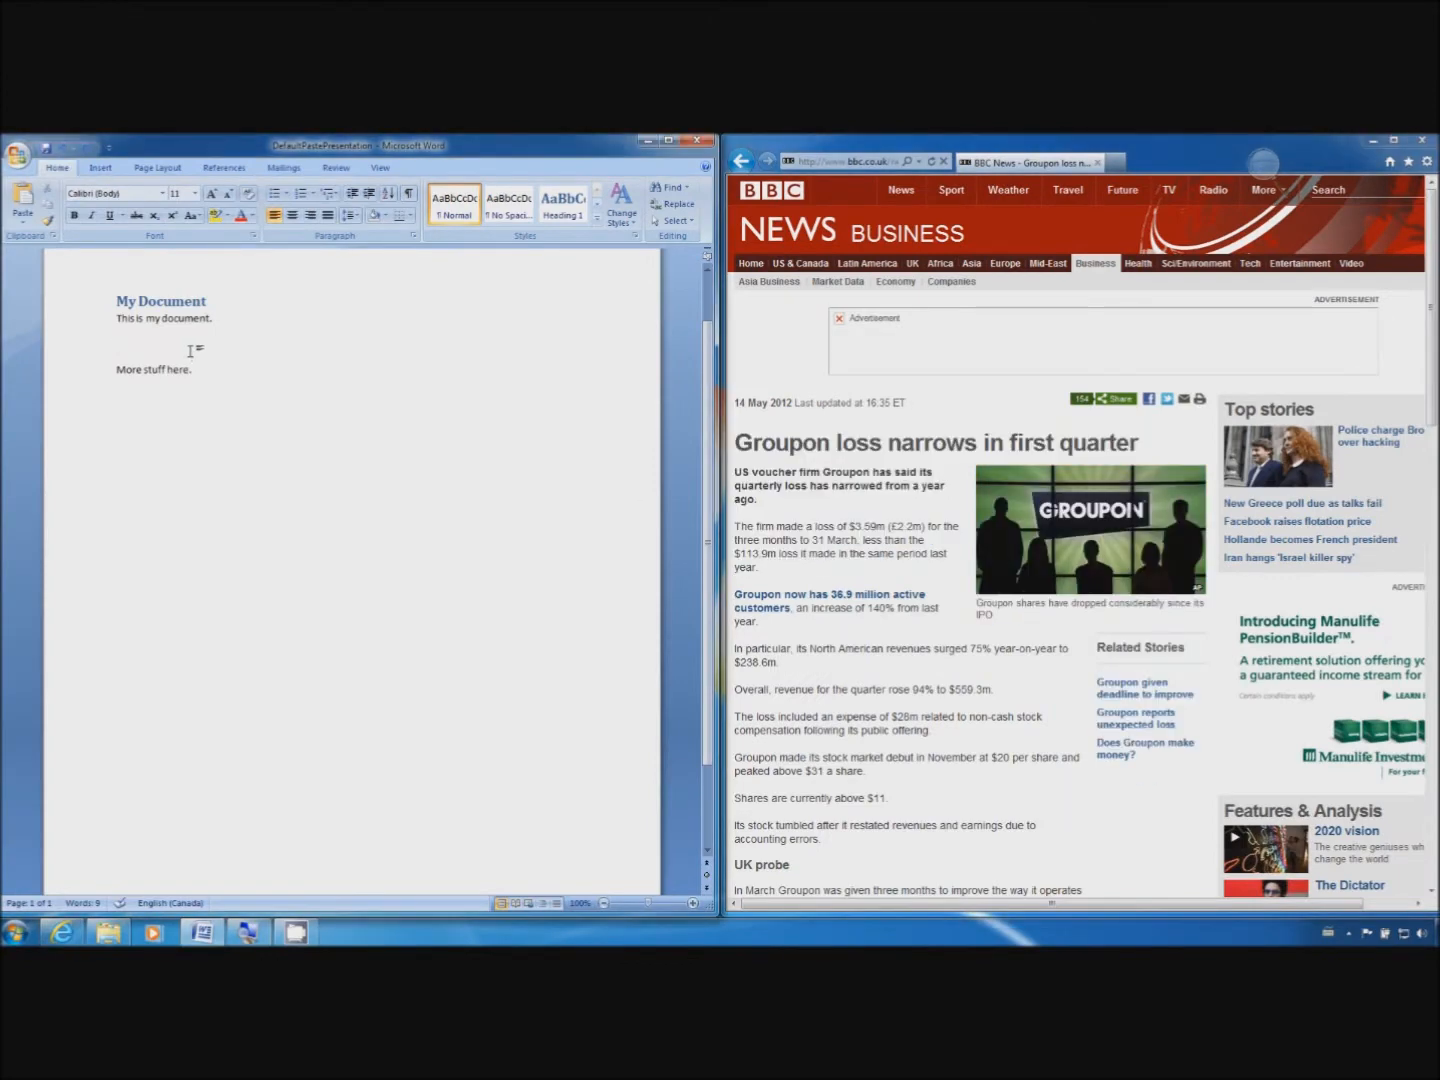
pyautogui.write('Groupon loss narrows in first quarter Groupon shares have dropped considerably since its IPO Continue reading the main story Related Stories Groupon given deadline to improve Groupon reports unexpected loss Does Groupon make money?  US voucher firm Groupon has said its quarterly loss has narrowed from a year ago.  The firm made a loss of $3.59m (£2.2m) for the three months to 31 March, less than the $113.9m loss it made in the same period last year.')
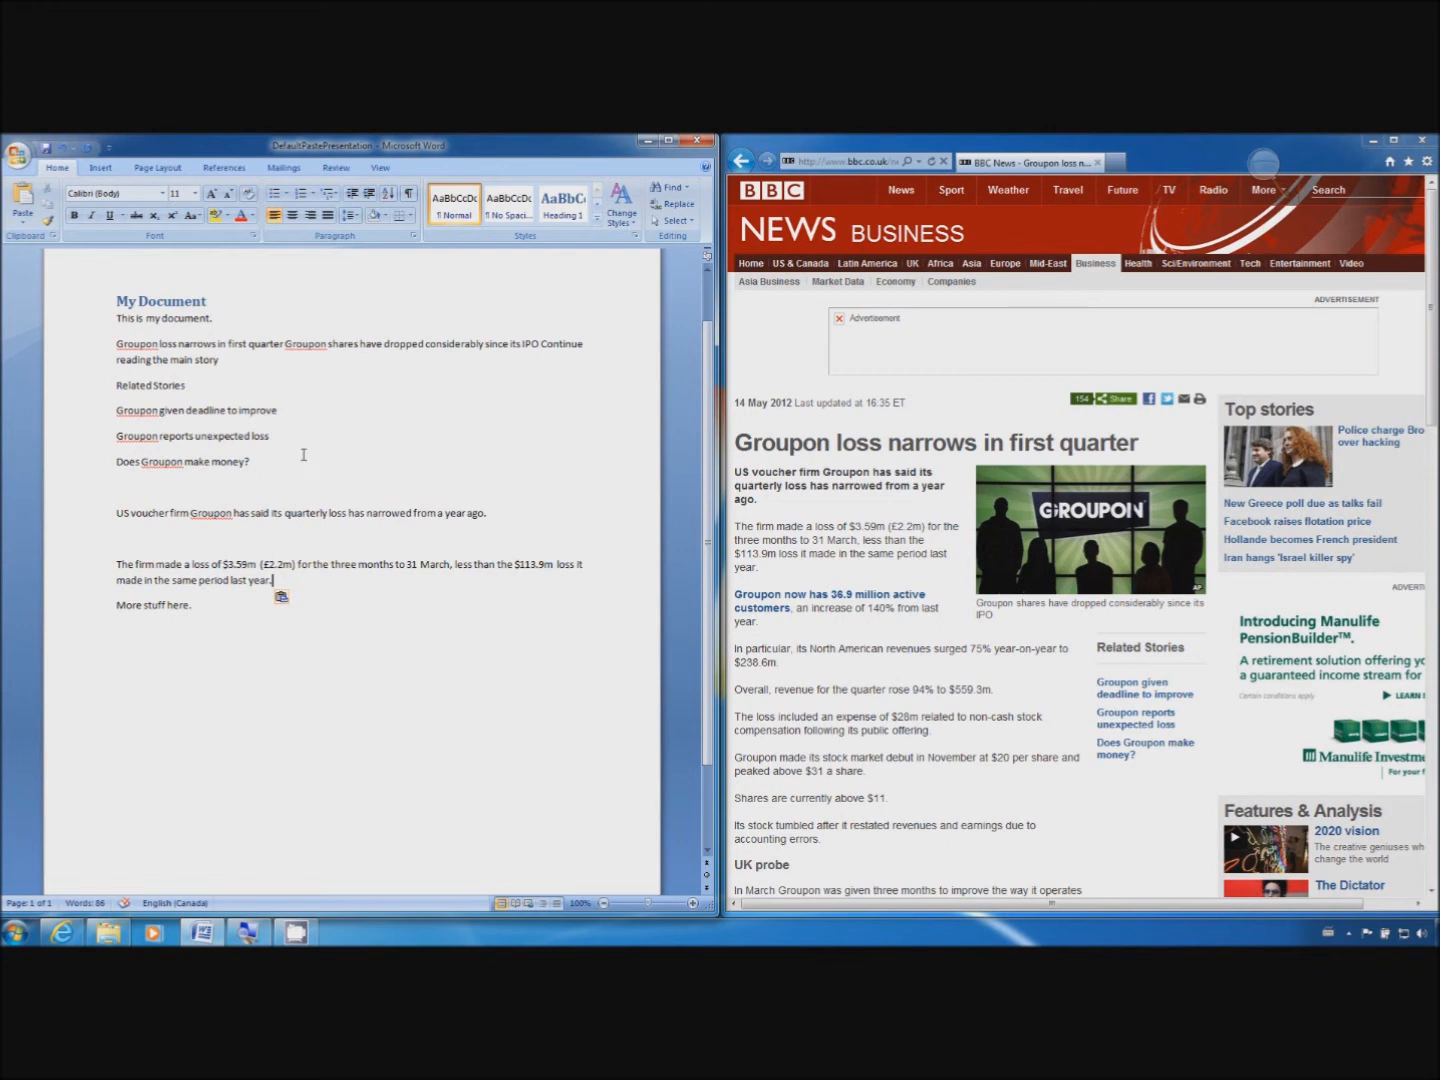
# Step: Delete the pasted text from Related Stories through the US voucher firm paragraph, plus "Continue reading the main story"
pyautogui.moveTo(490, 515); pyautogui.dragTo(118, 392)
pyautogui.press('Delete')
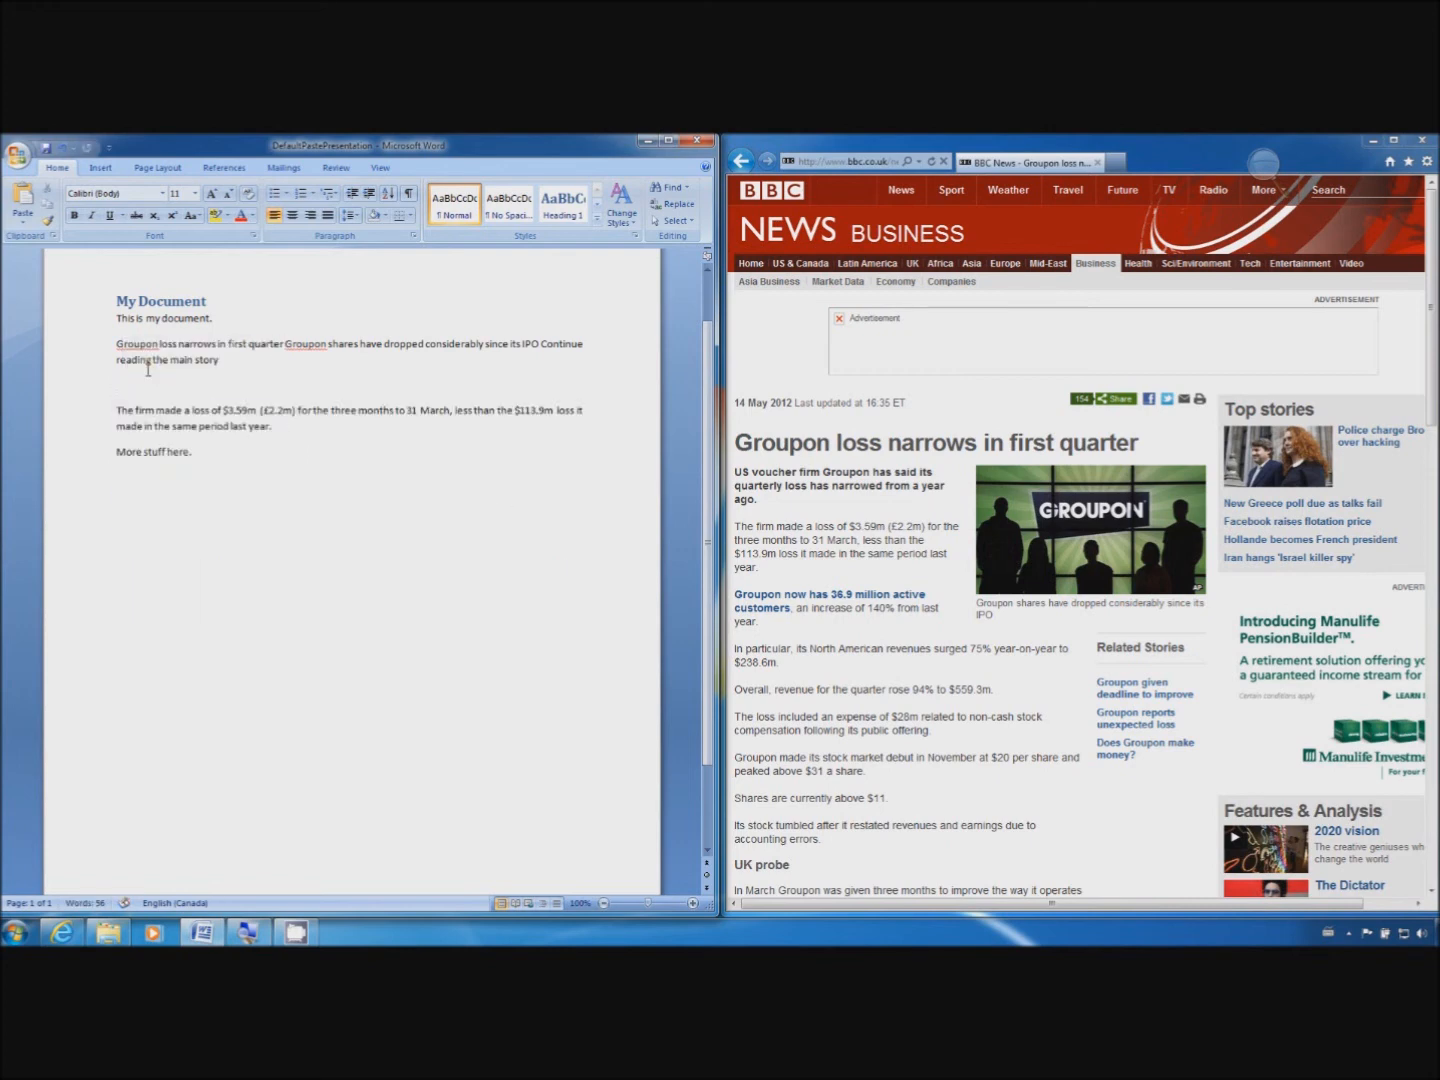
pyautogui.press('BackSpace')
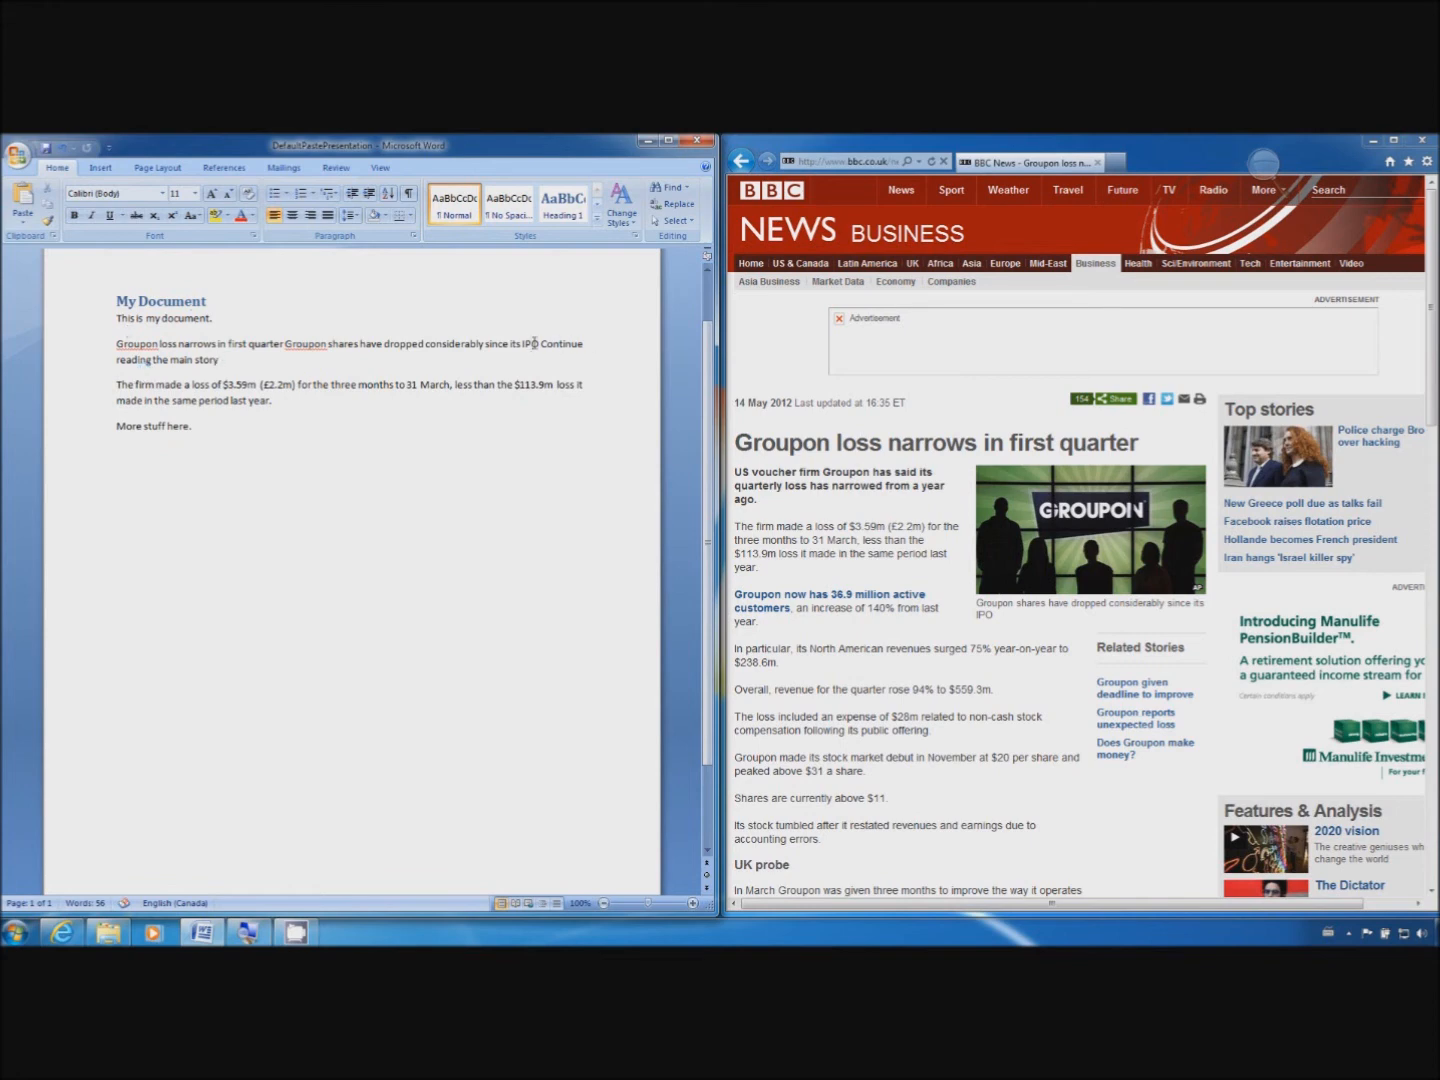
pyautogui.moveTo(541, 344); pyautogui.dragTo(560, 360)
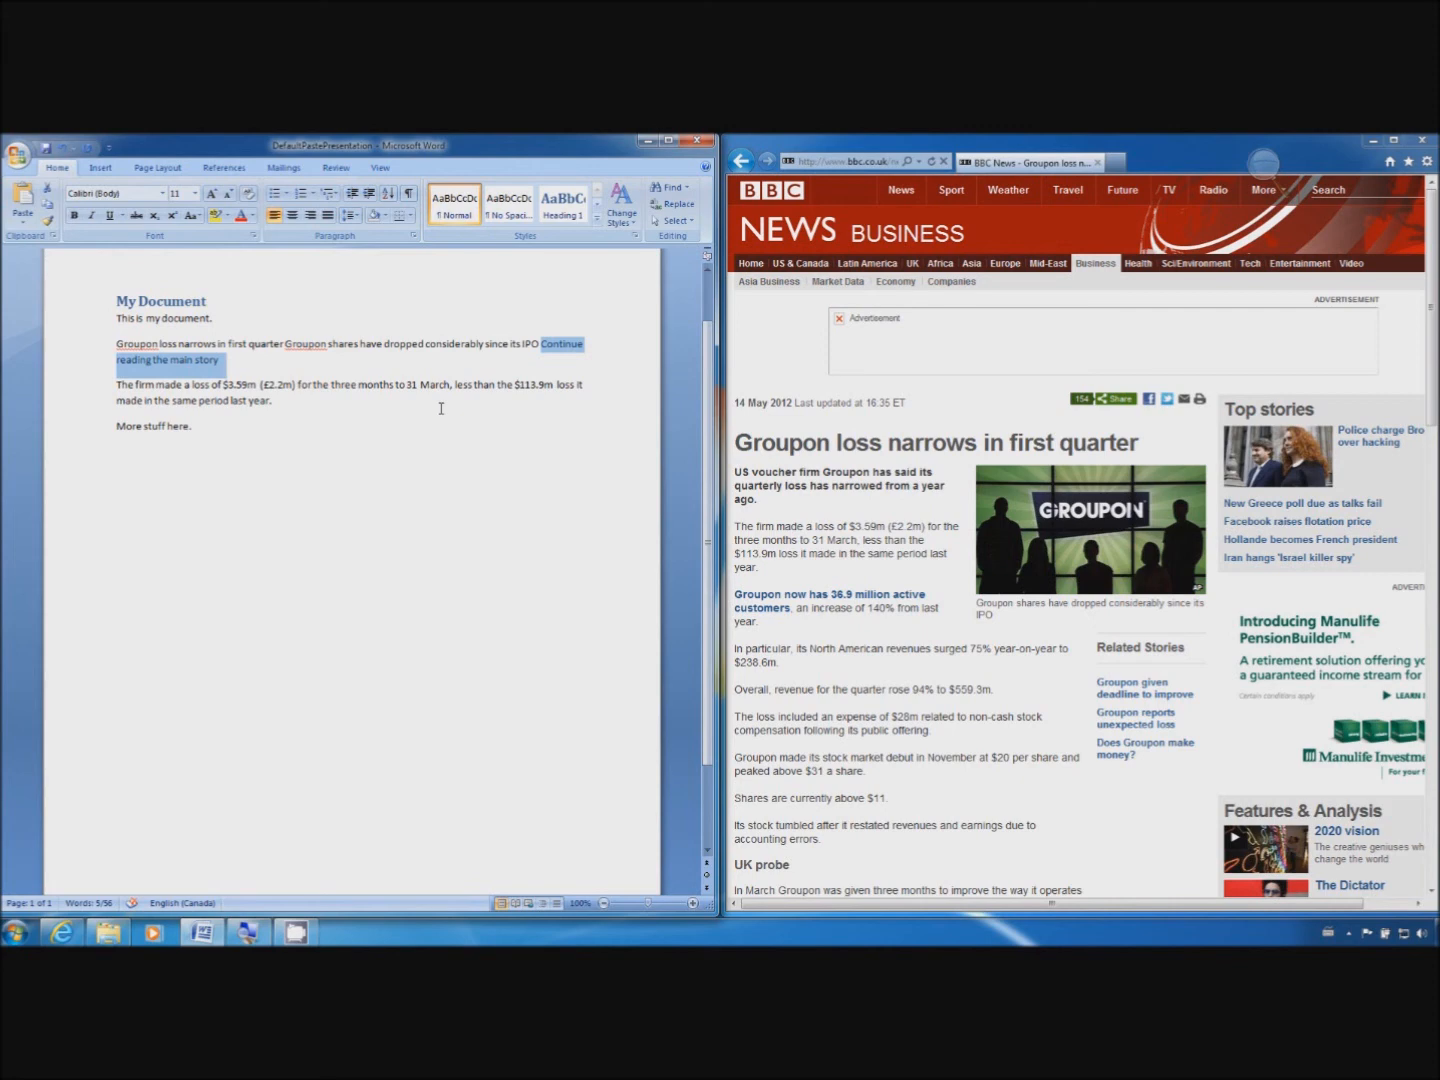
pyautogui.press('Delete')
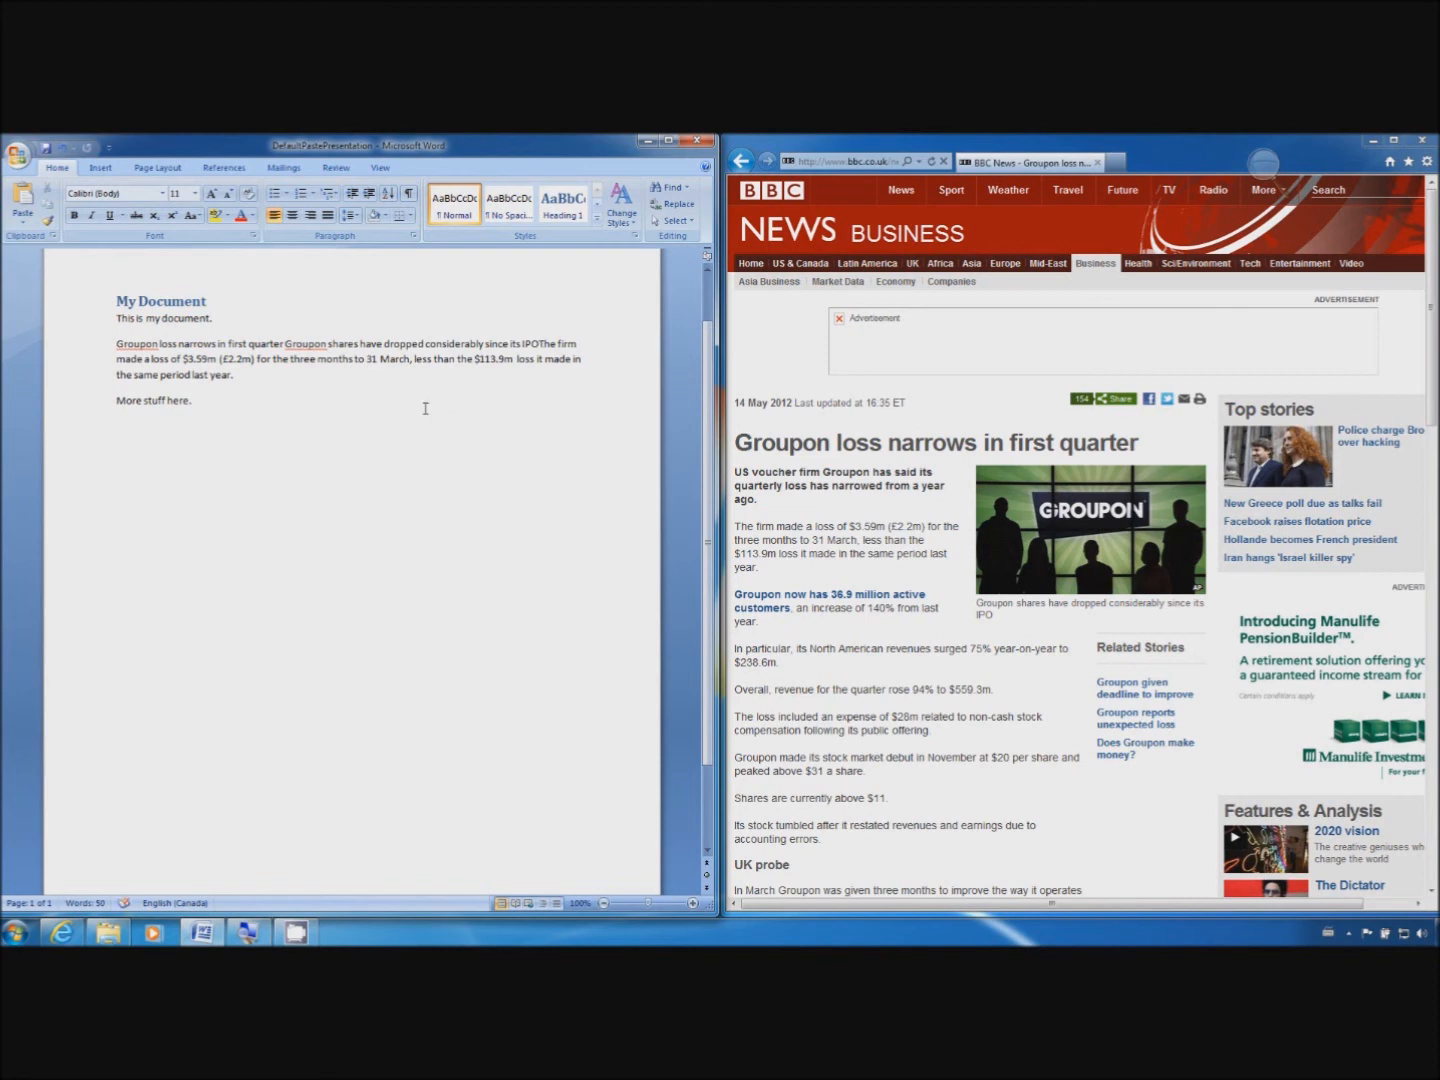
# Step: Delete the pasted headline and photo caption text in front of "The firm made a loss"
pyautogui.click(527, 343)
pyautogui.moveTo(541, 340); pyautogui.dragTo(134, 346)
pyautogui.press('Delete')
pyautogui.press('Delete')
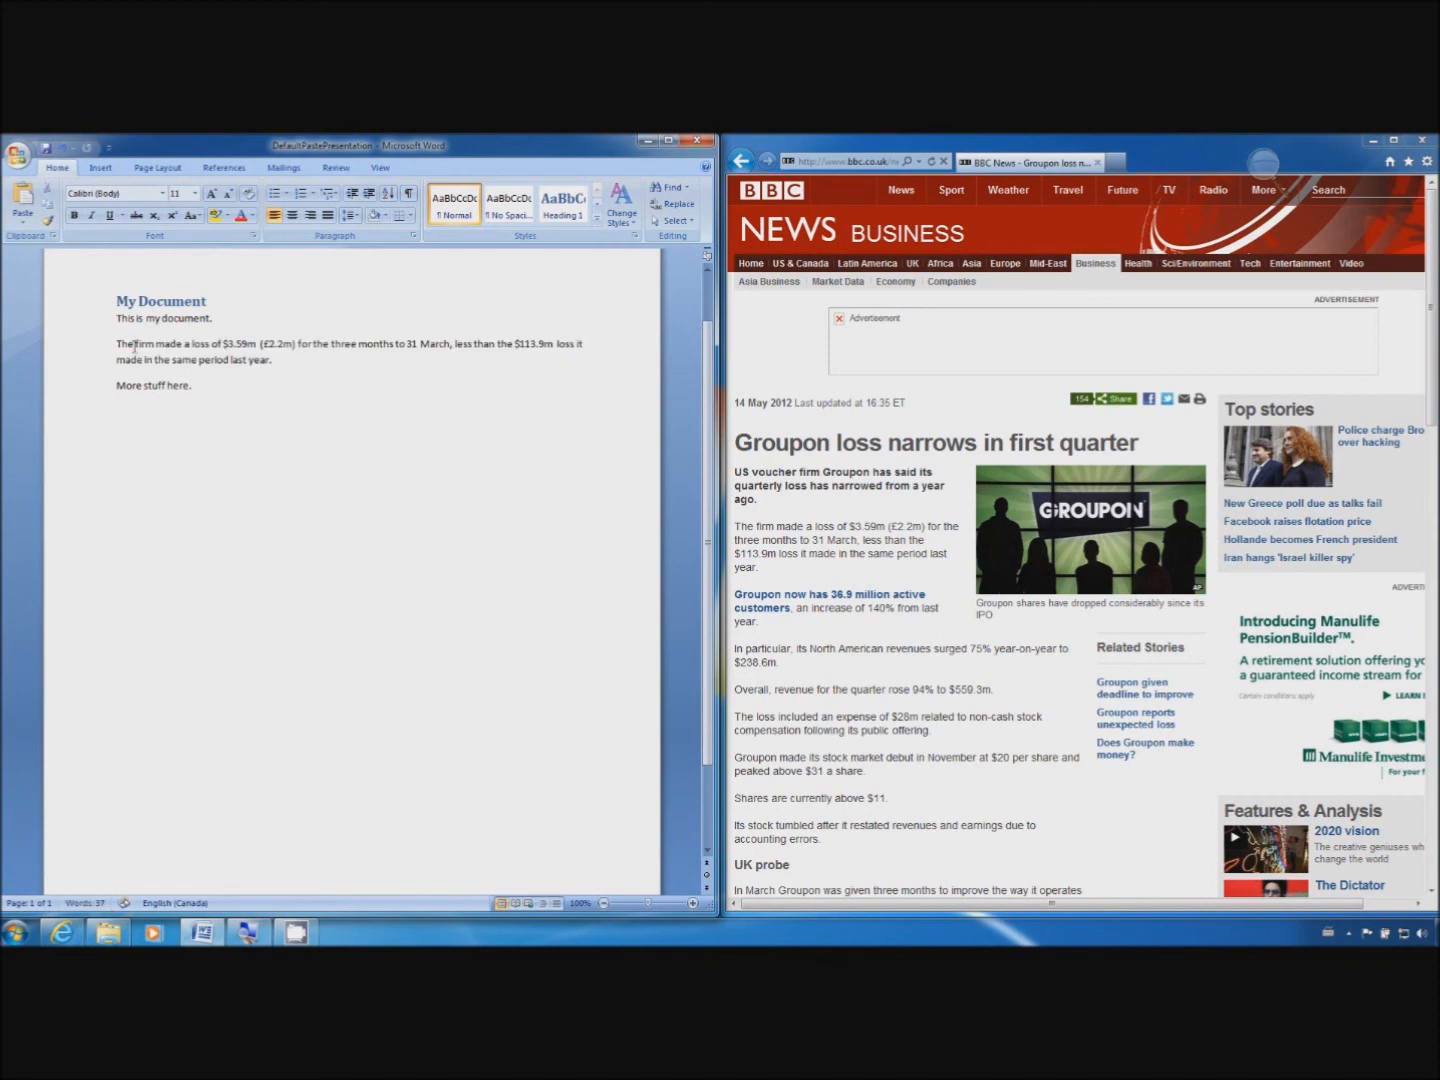
# Step: Add two blank lines after the paragraph ending "same period last year." and paste the article excerpt there again
pyautogui.click(289, 360)
pyautogui.press('Return')
pyautogui.press('Return')
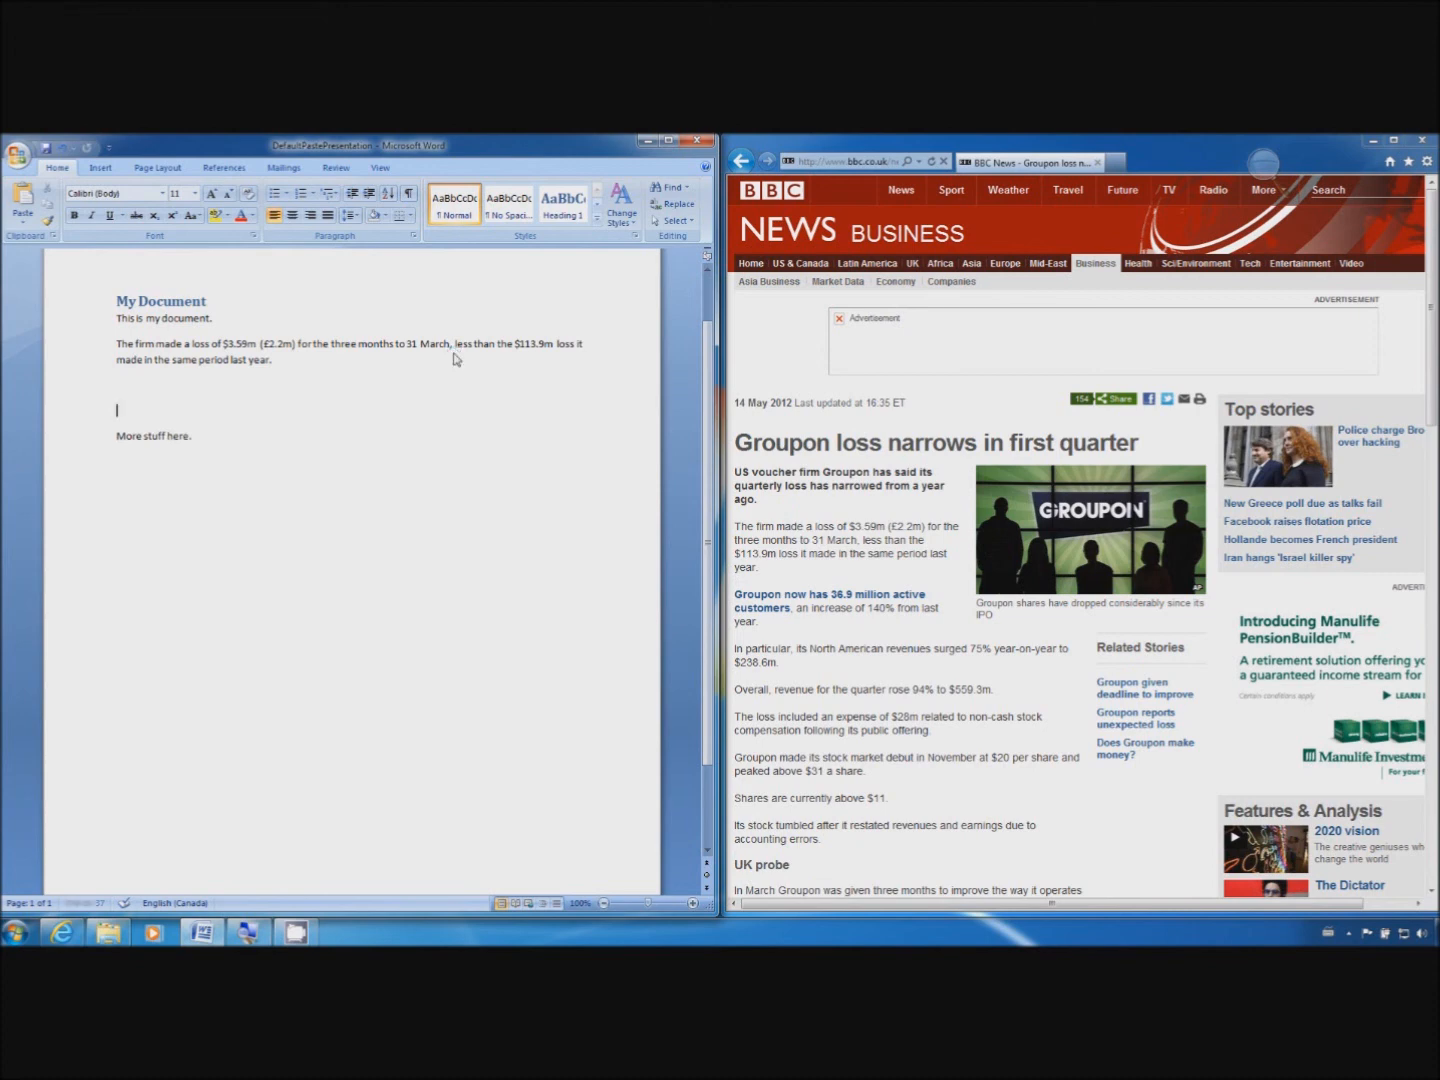
pyautogui.write('Groupon loss narrows in first quarter Groupon shares have dropped considerably since its IPO Continue reading the main story Related Stories Groupon given deadline to improve Groupon reports unexpected loss Does Groupon make money?  US voucher firm Groupon has said its quarterly loss has narrowed from a year ago.  The firm made a loss of $3.59m (£2.2m) for the three months to 31 March, less than the $113.9m loss it made in the same period last year.')
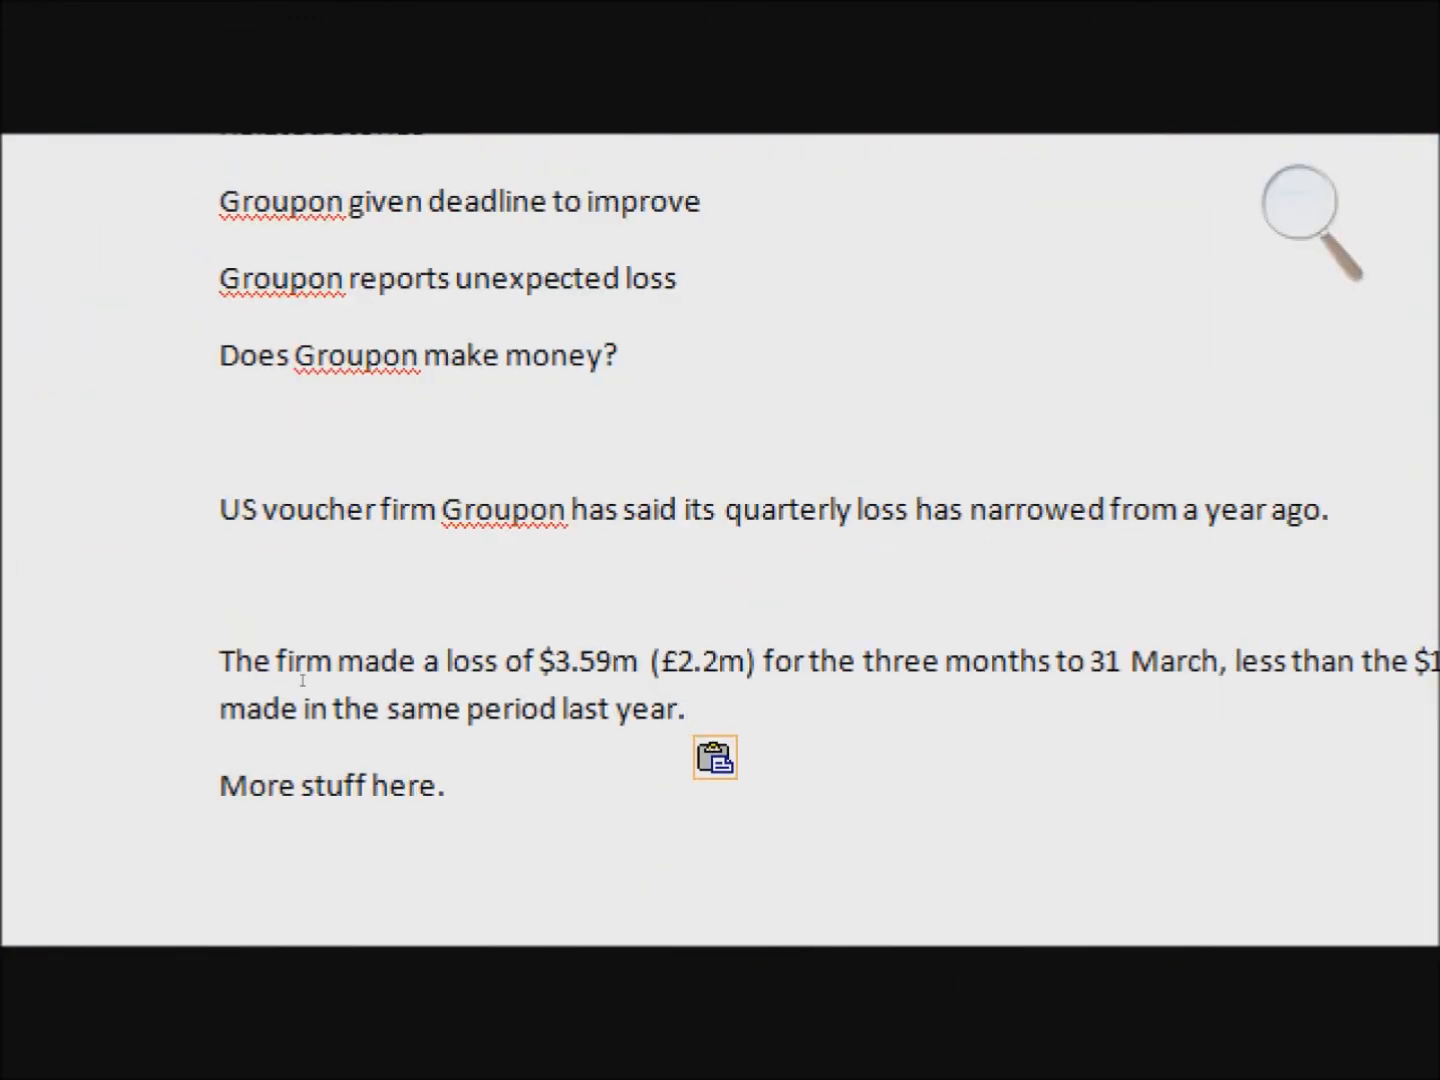
# Step: Convert the newly pasted text-only excerpt to Keep Source Formatting and look over its formatting
pyautogui.click(738, 762)
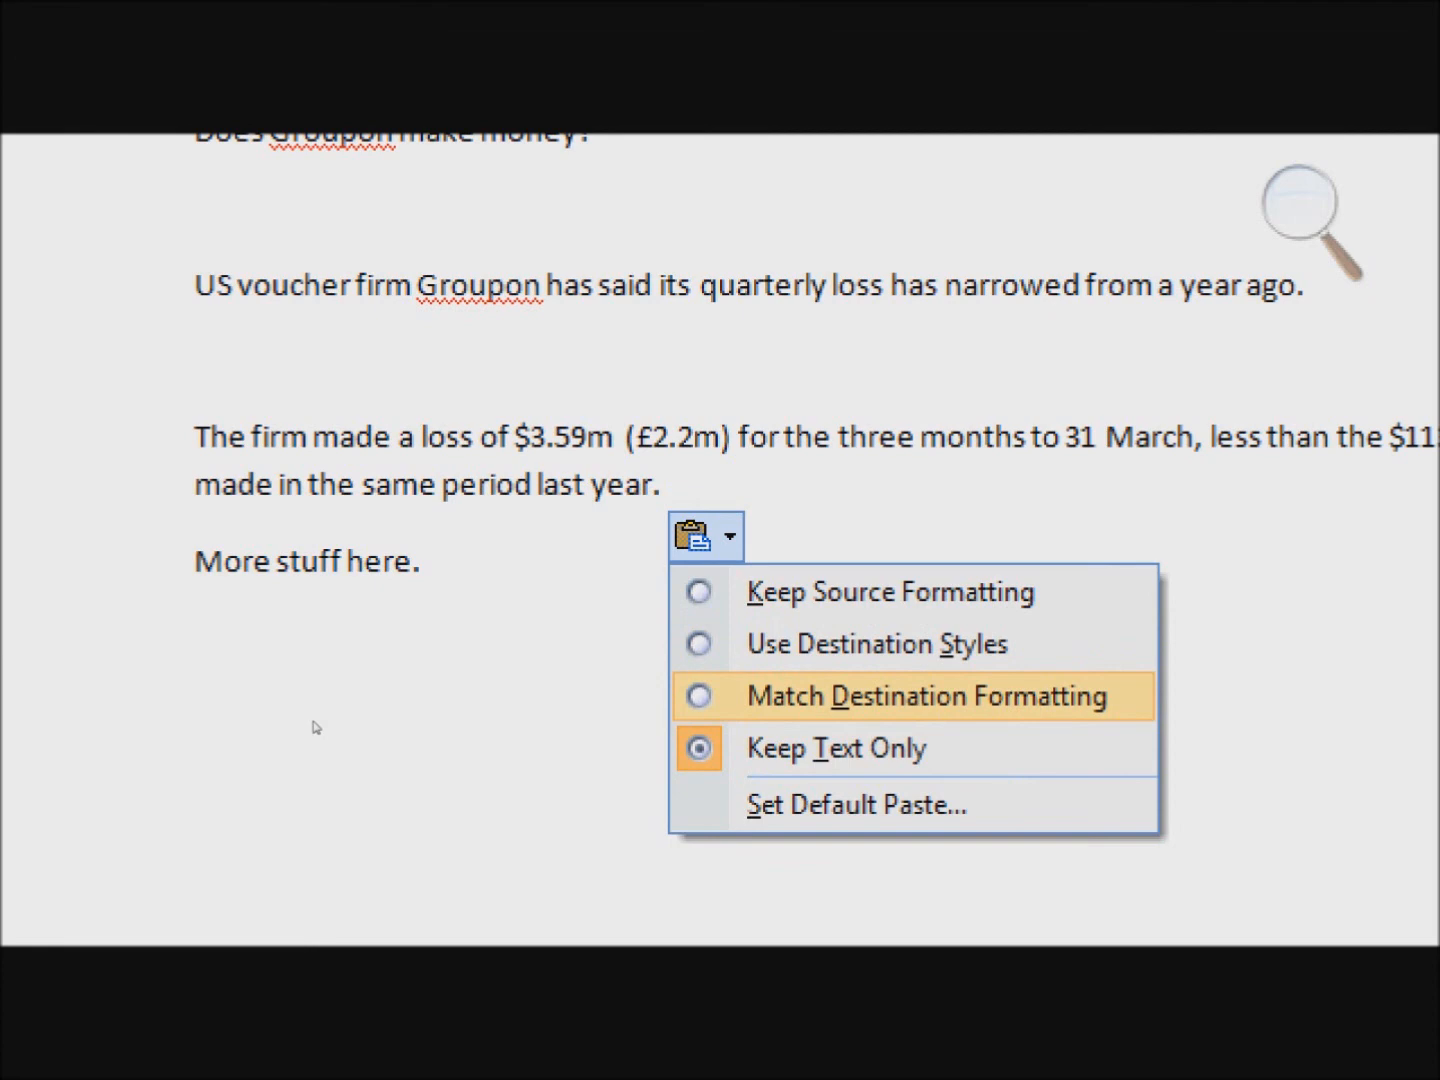
pyautogui.press('Up')
pyautogui.press('Up')
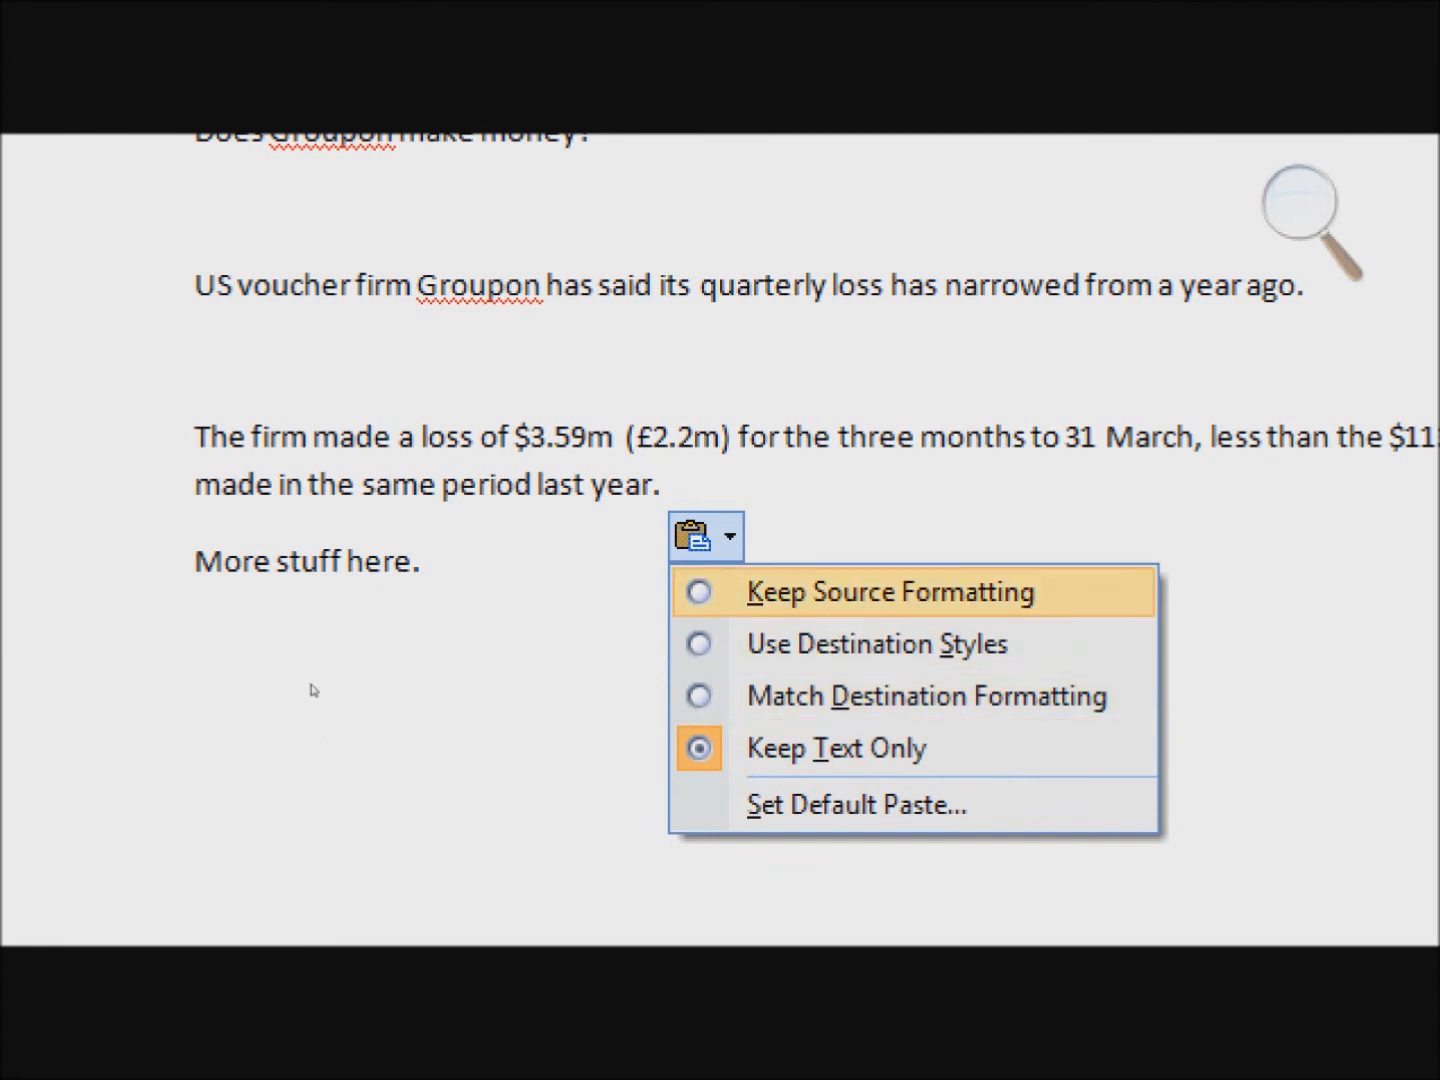
pyautogui.press('Escape')
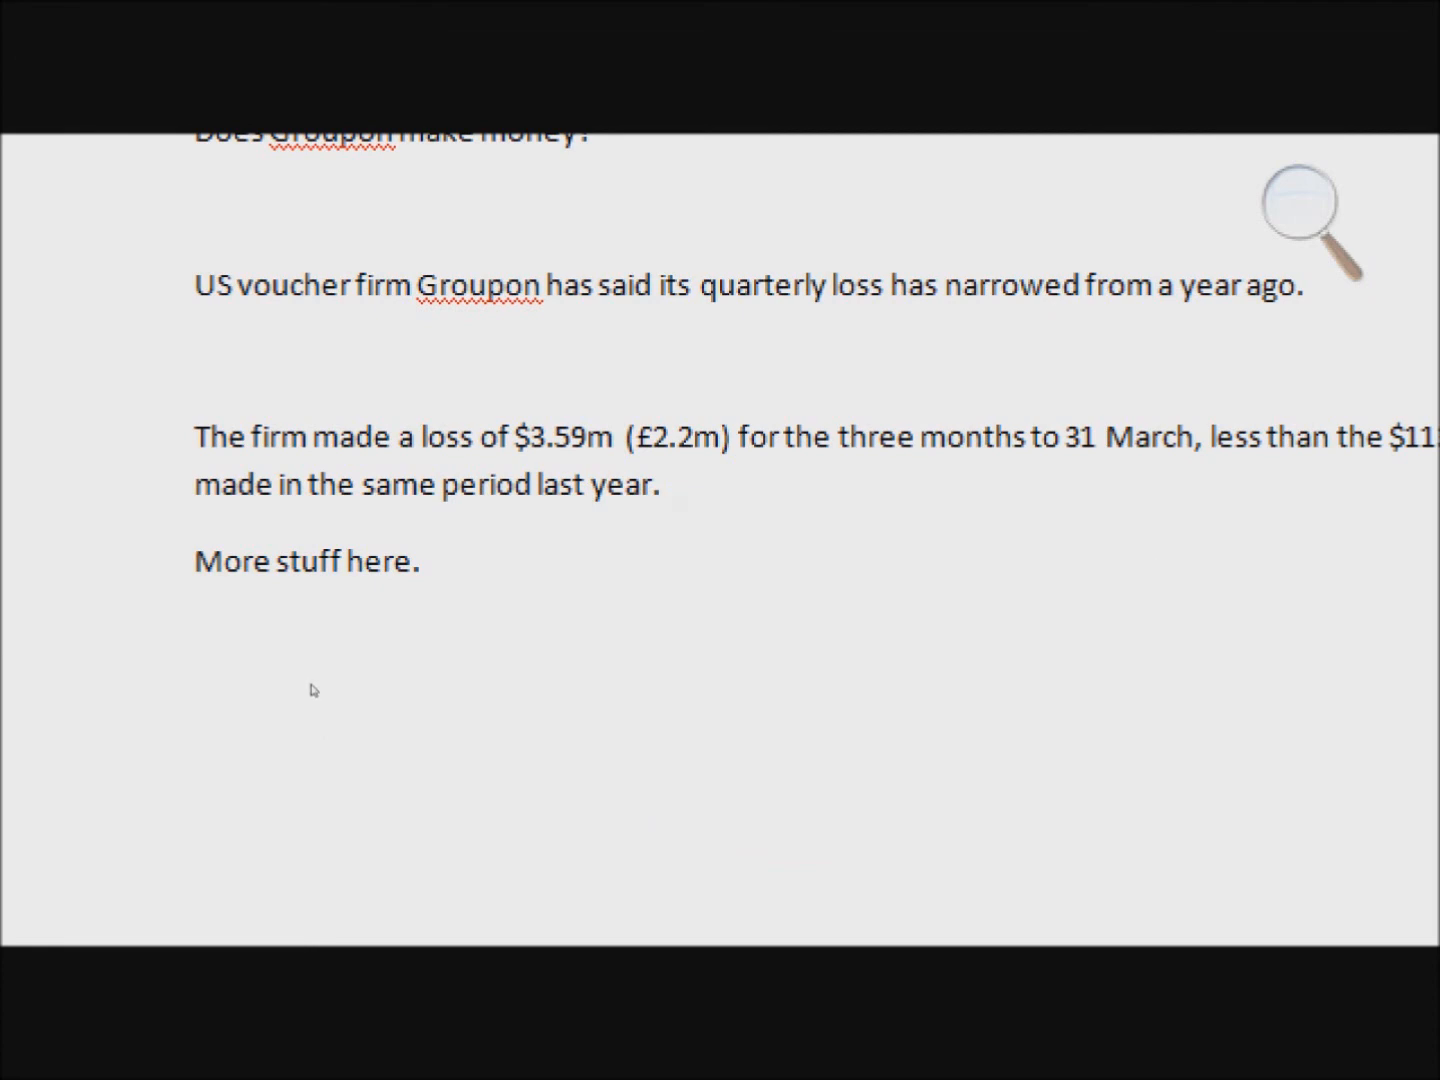
pyautogui.hotkey('ctrl', 'v')
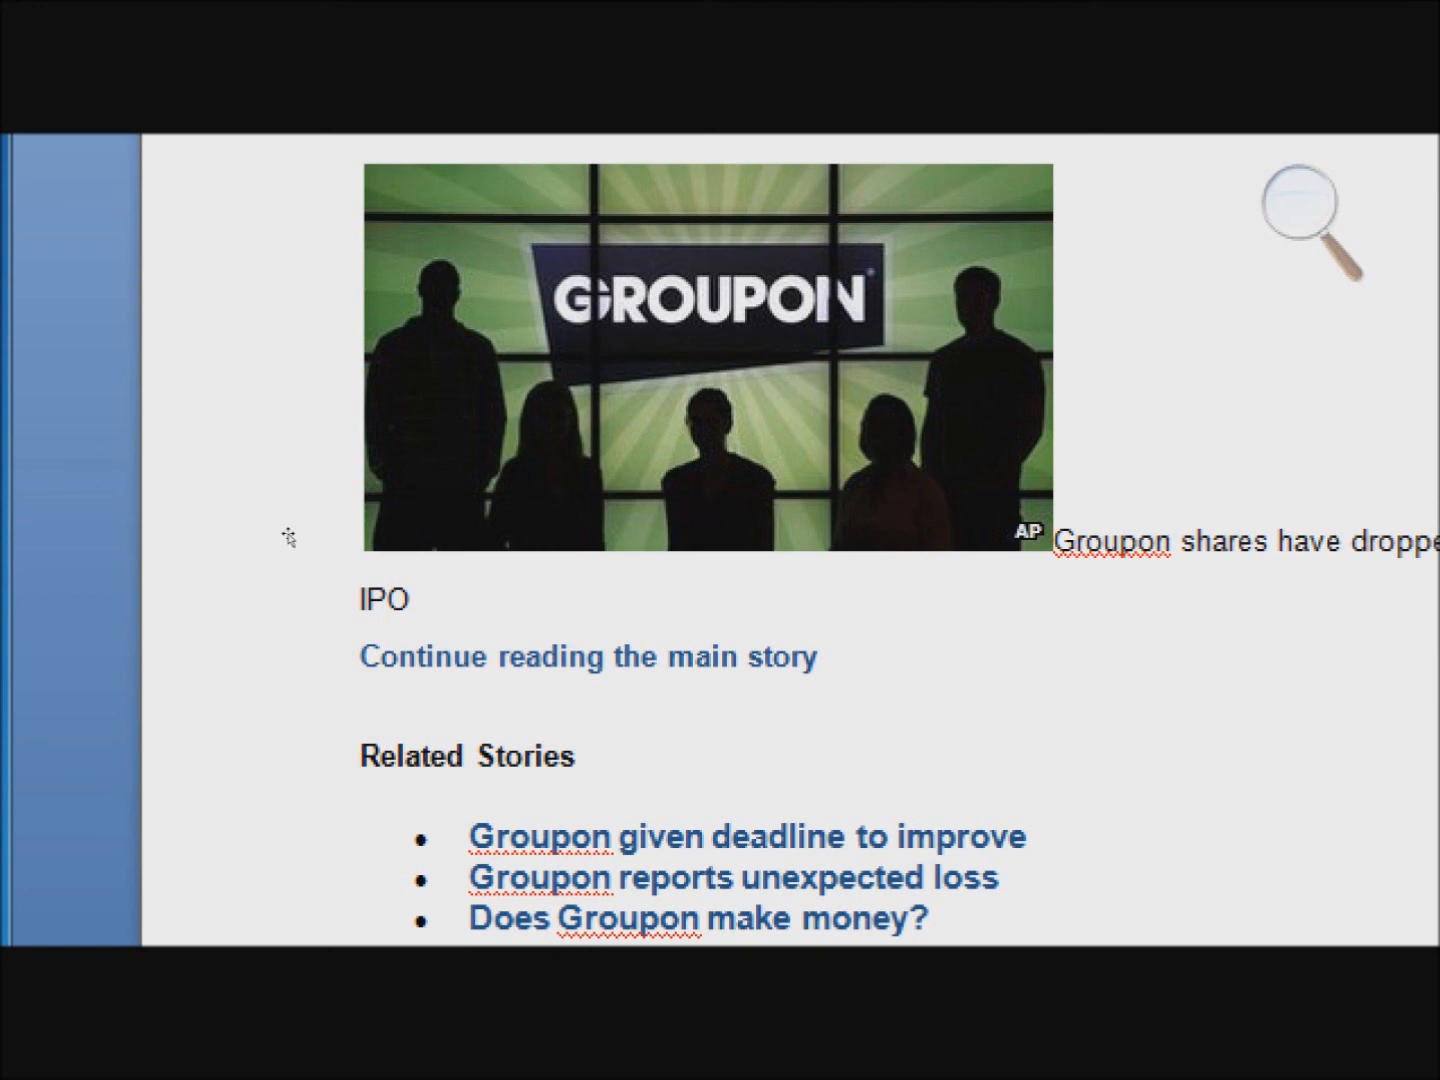
pyautogui.scroll(-3, 264, 759)
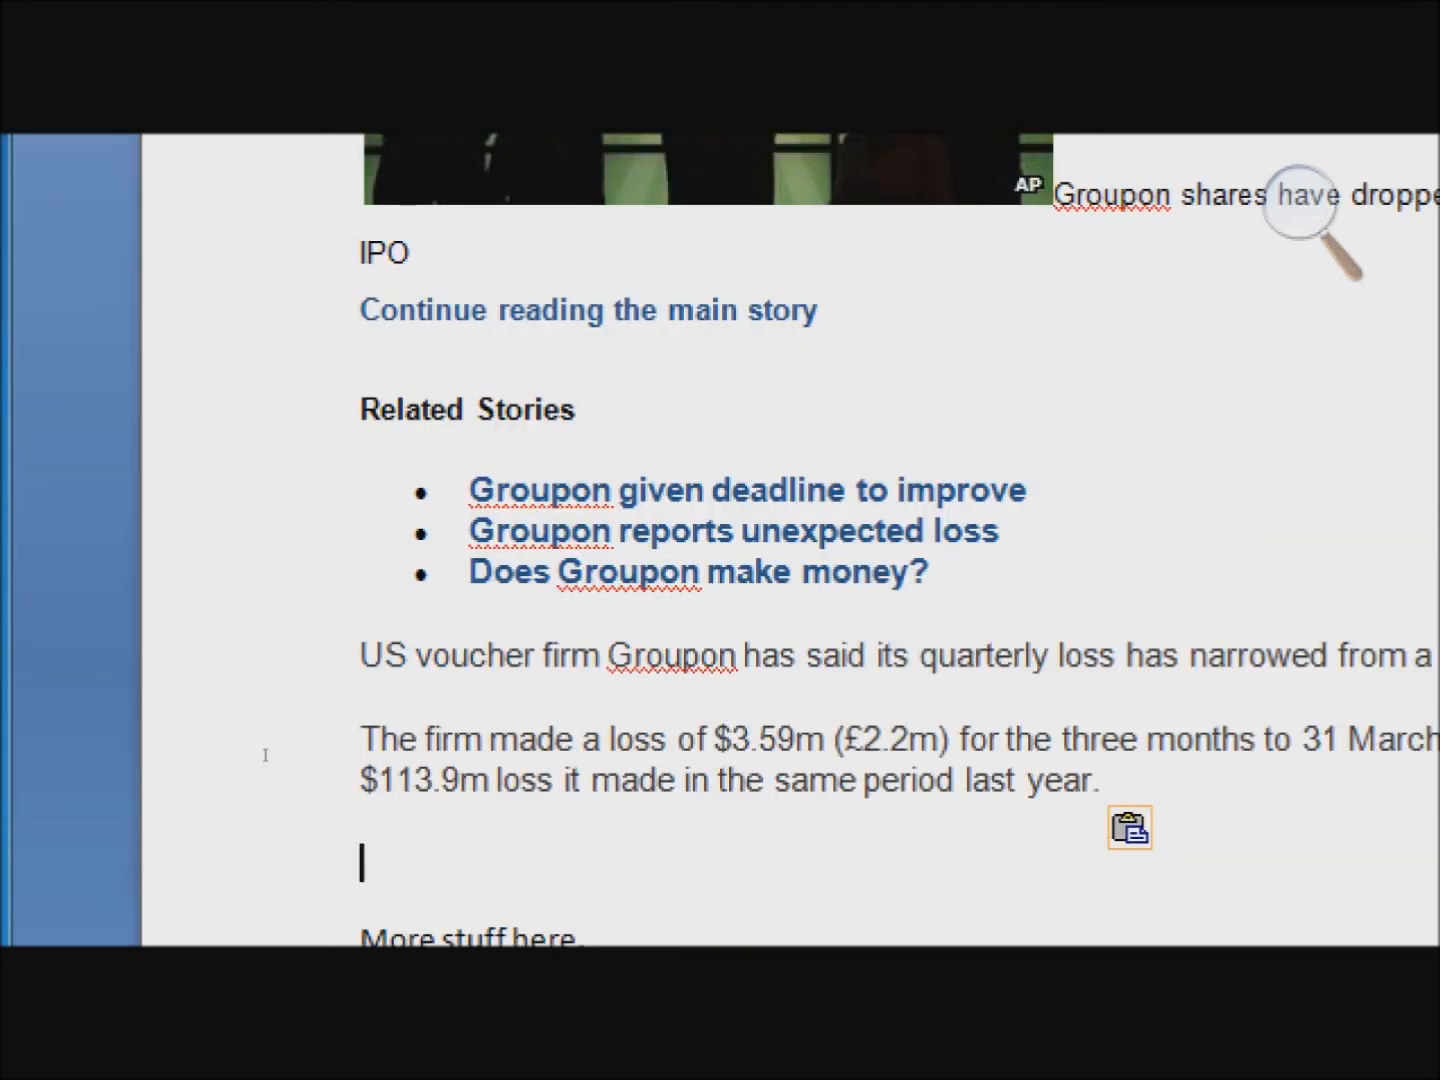
pyautogui.scroll(5, 264, 764)
pyautogui.scroll(-4, 252, 511)
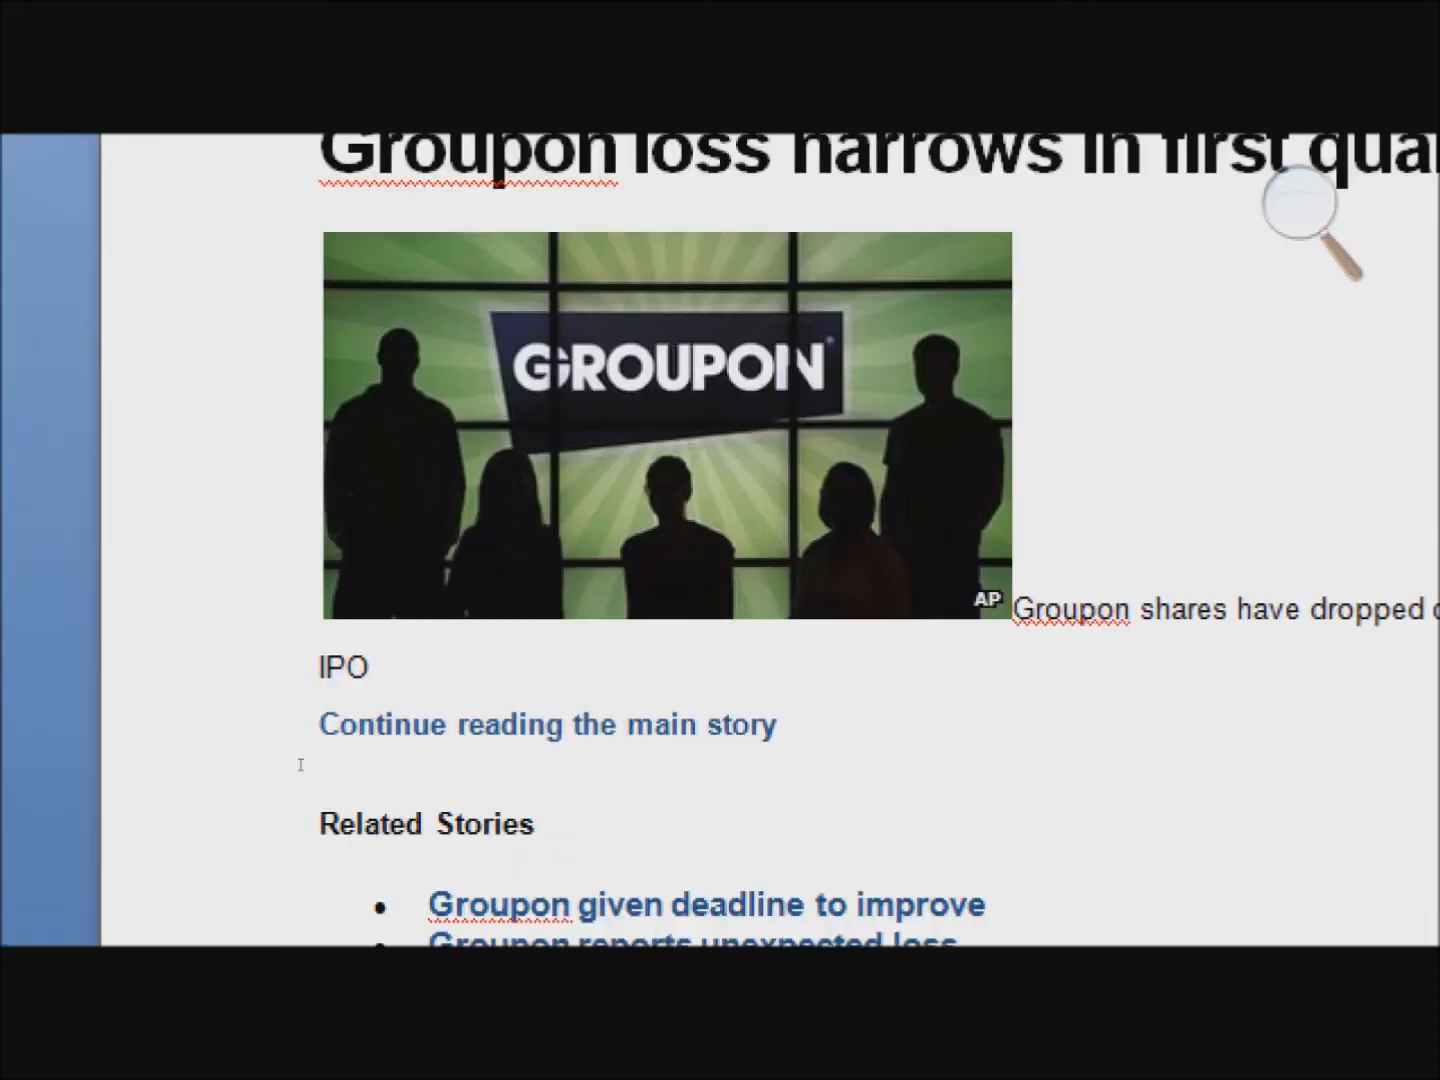
pyautogui.scroll(3, 213, 537)
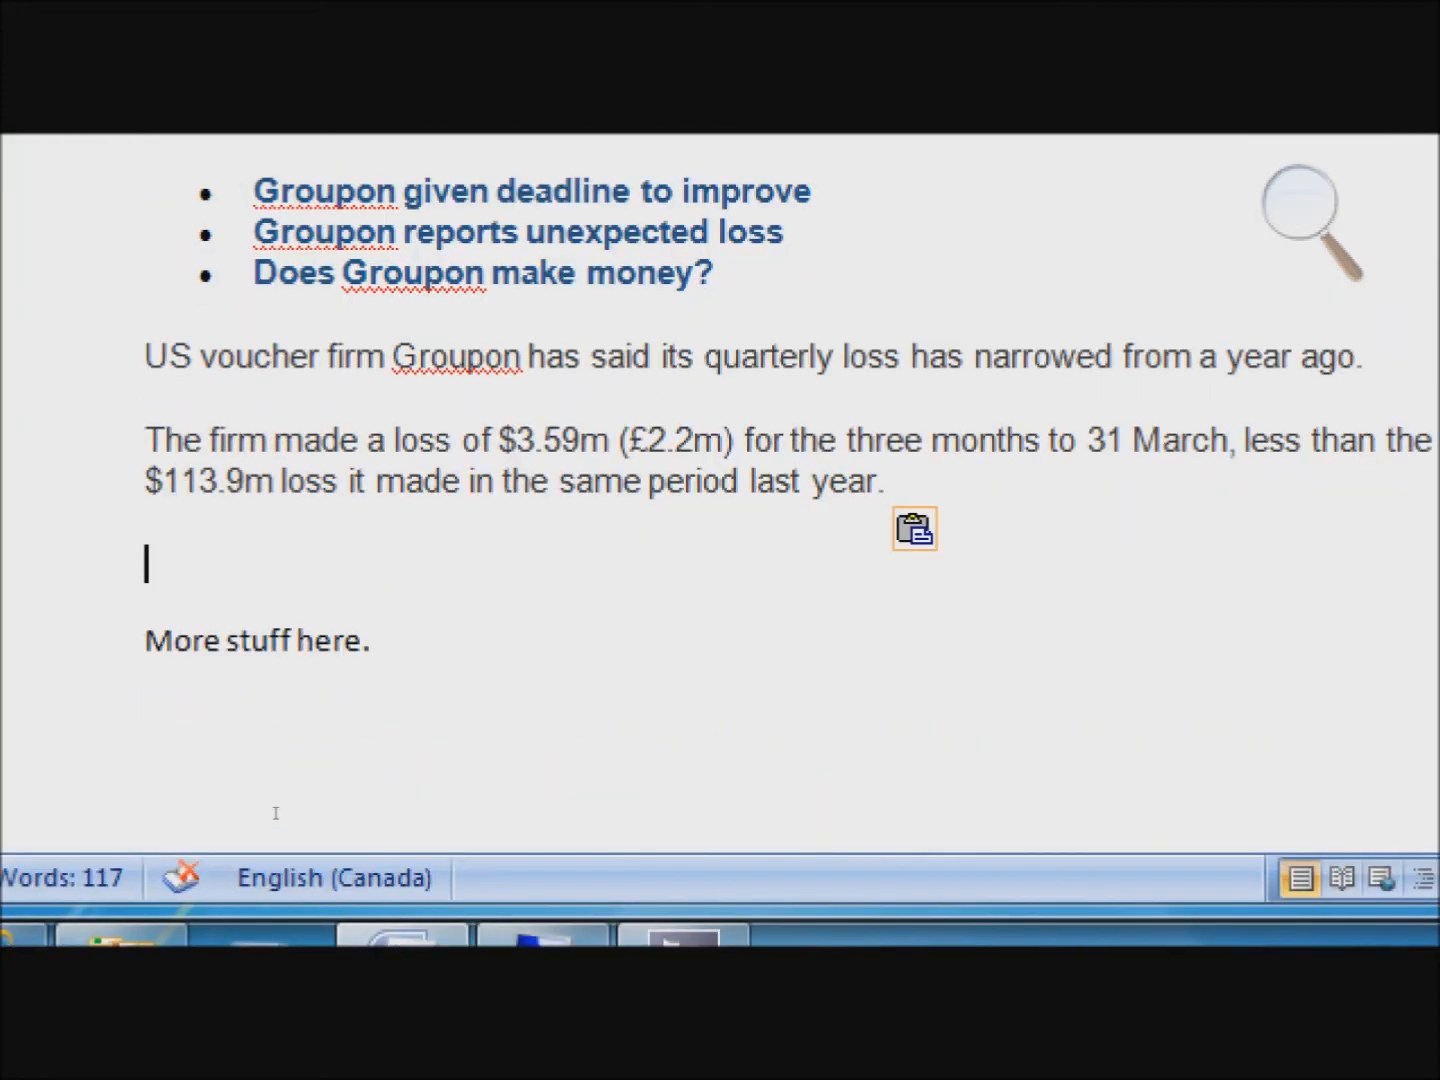
# Step: Review the paste options offered for the source-formatted excerpt without changing the selection
pyautogui.click(930, 531)
pyautogui.press('Up')
pyautogui.press('Down')
pyautogui.press('Up')
pyautogui.press('Up')
pyautogui.press('Down')
pyautogui.press('Down')
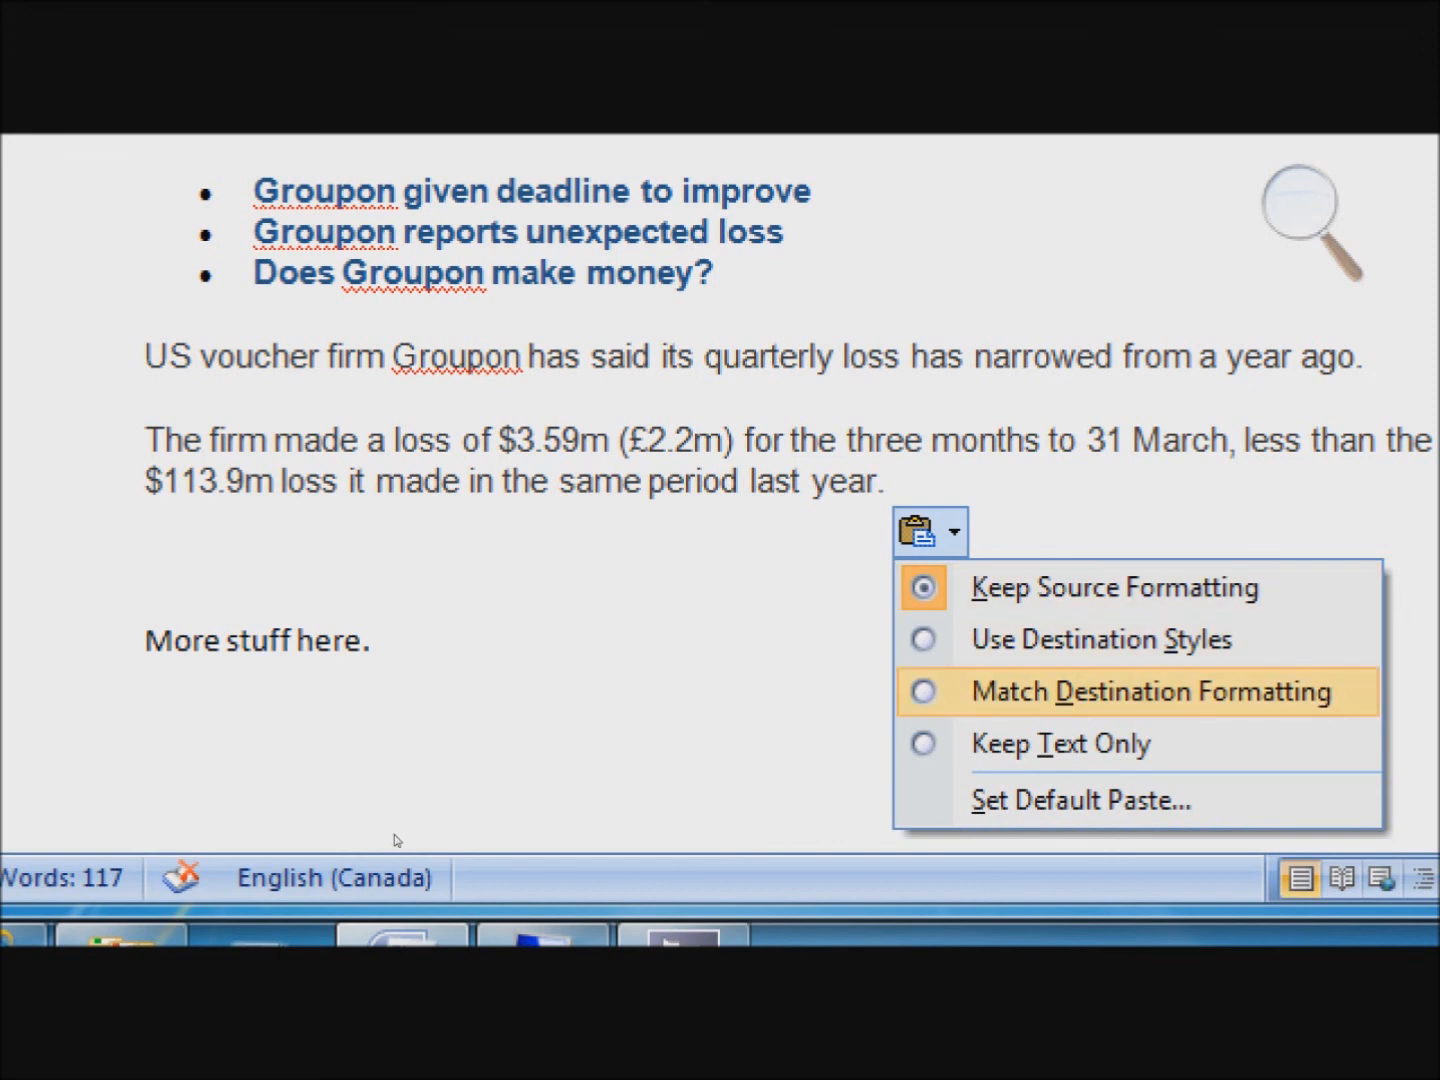
pyautogui.press('Up')
pyautogui.press('Down')
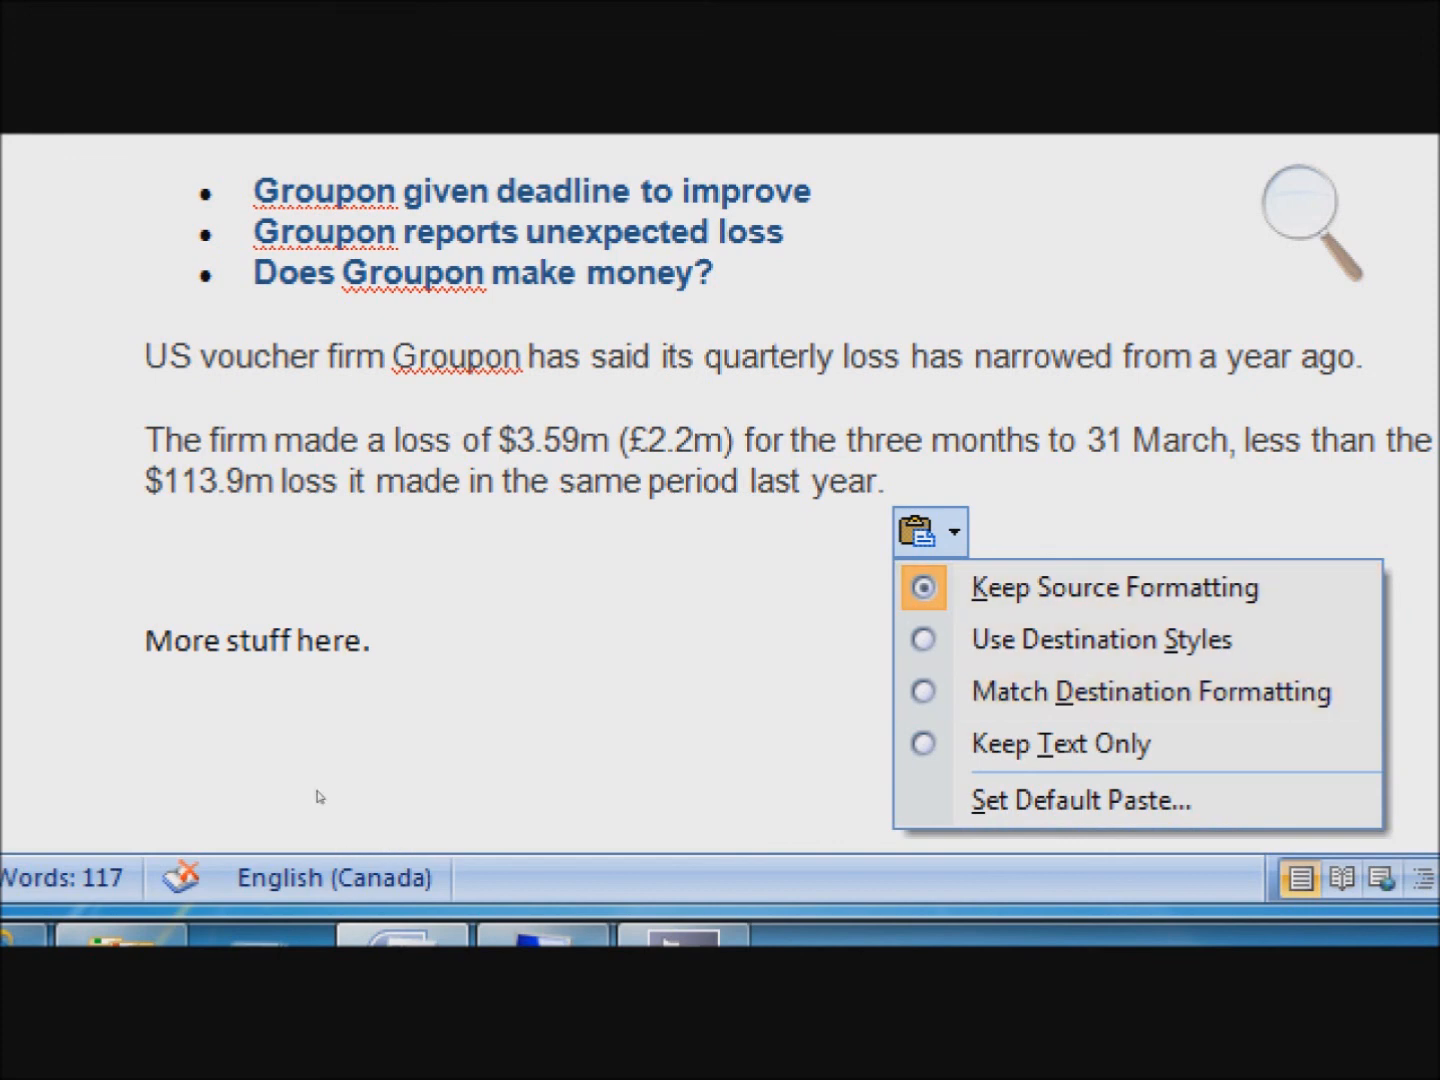
pyautogui.press('Escape')
# Step: Add the filler text "wlelawelaw" directly after "More stuff here."
pyautogui.write('wlelawelaw')
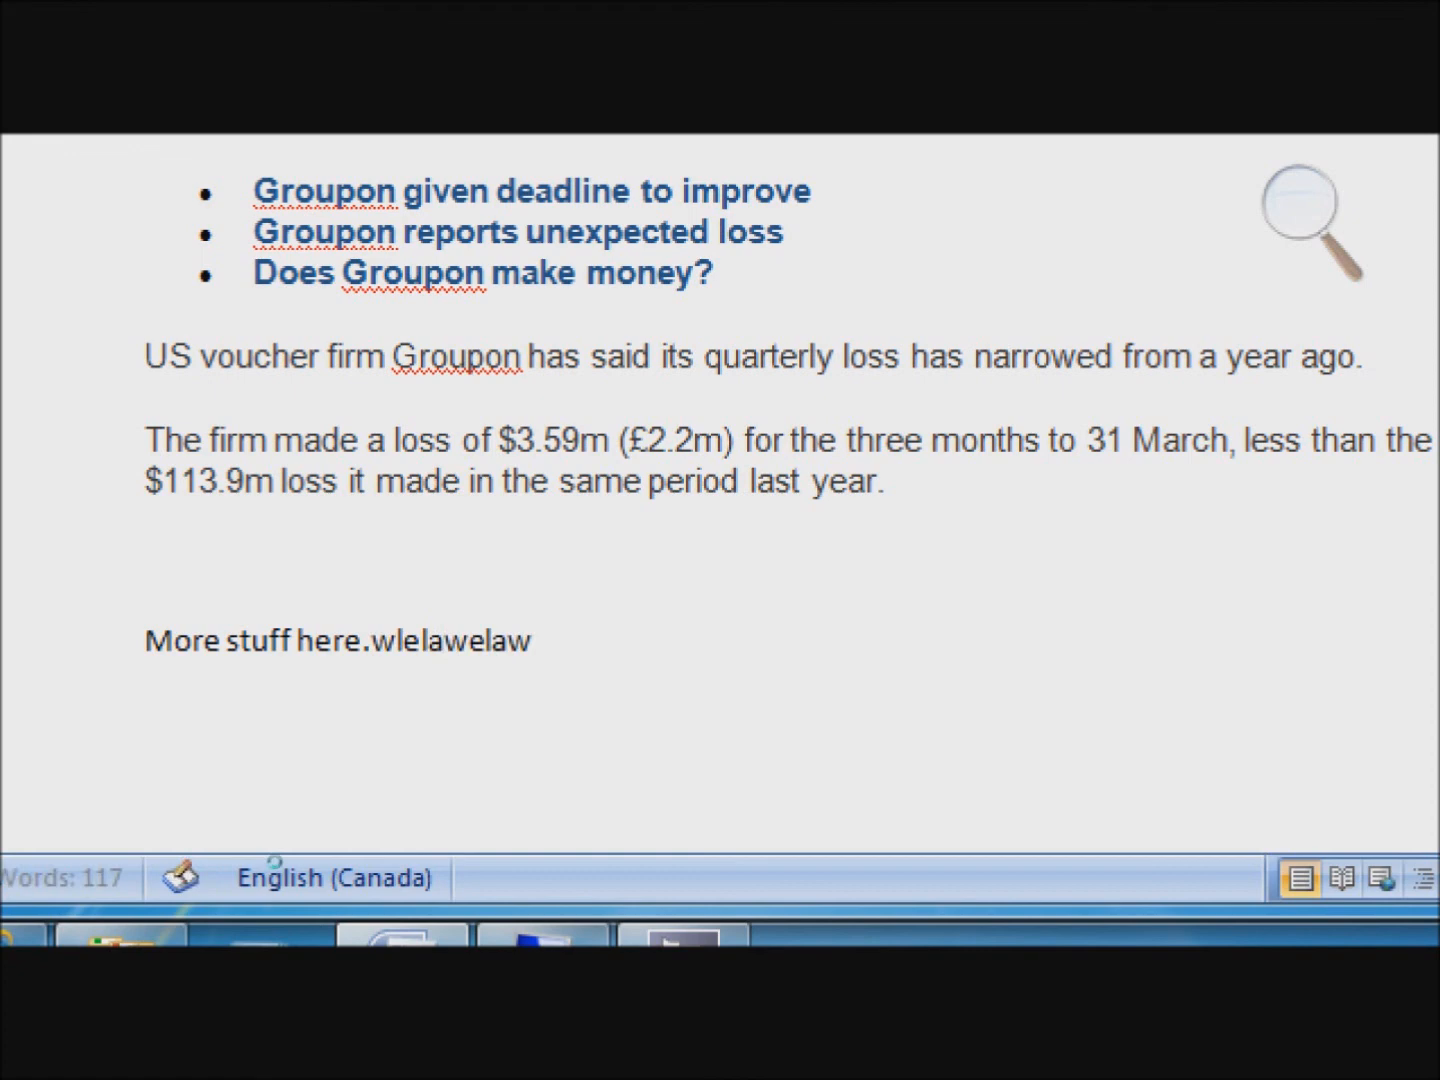